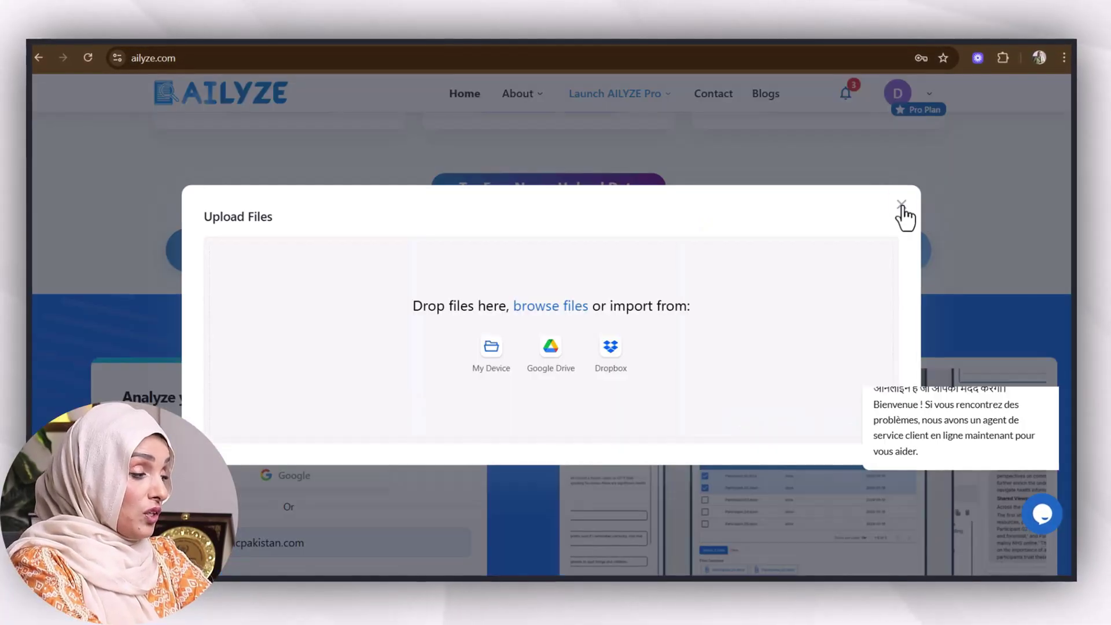
Upload the 'thematic Analysis Table' spreadsheet from Downloads via My Device into a new project
{"action": "left_click", "coordinate": [902, 212]}
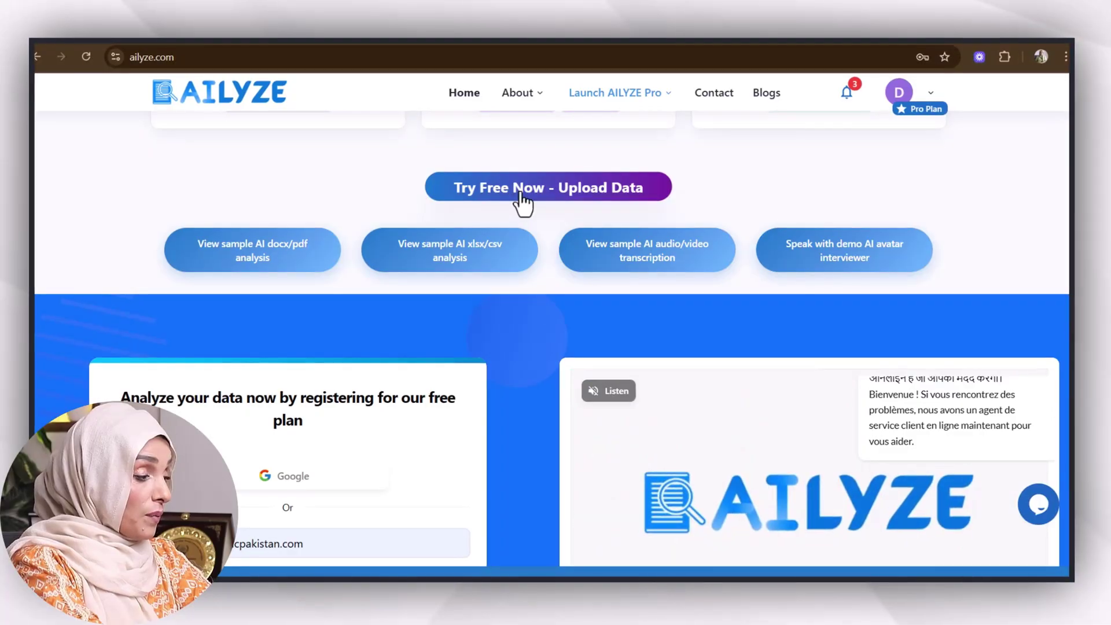
{"action": "left_click", "coordinate": [520, 191]}
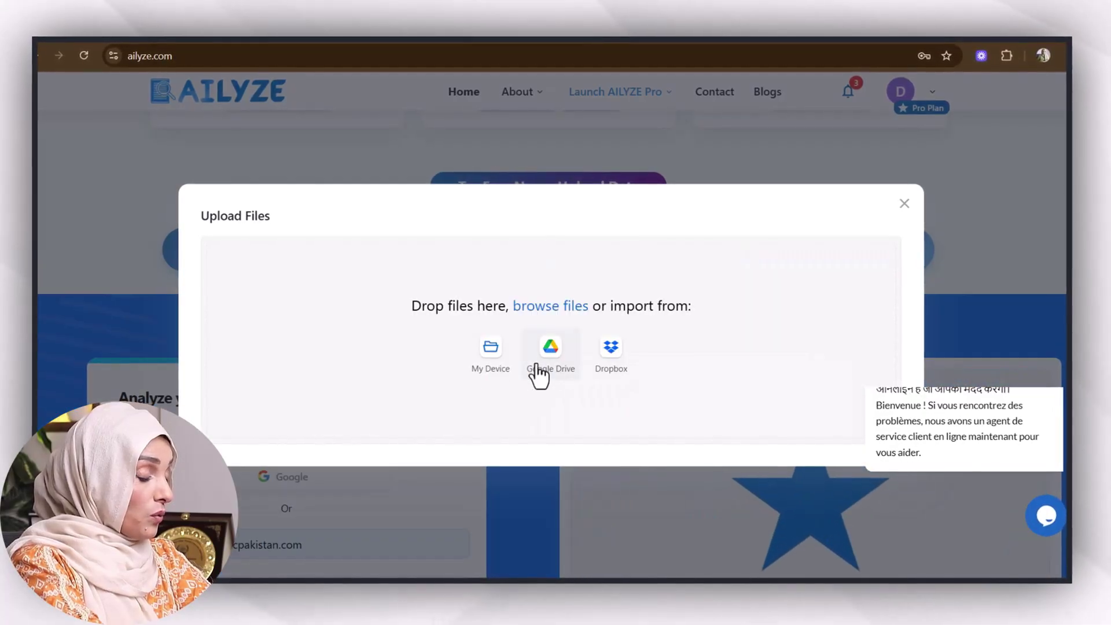
{"action": "left_click", "coordinate": [491, 365]}
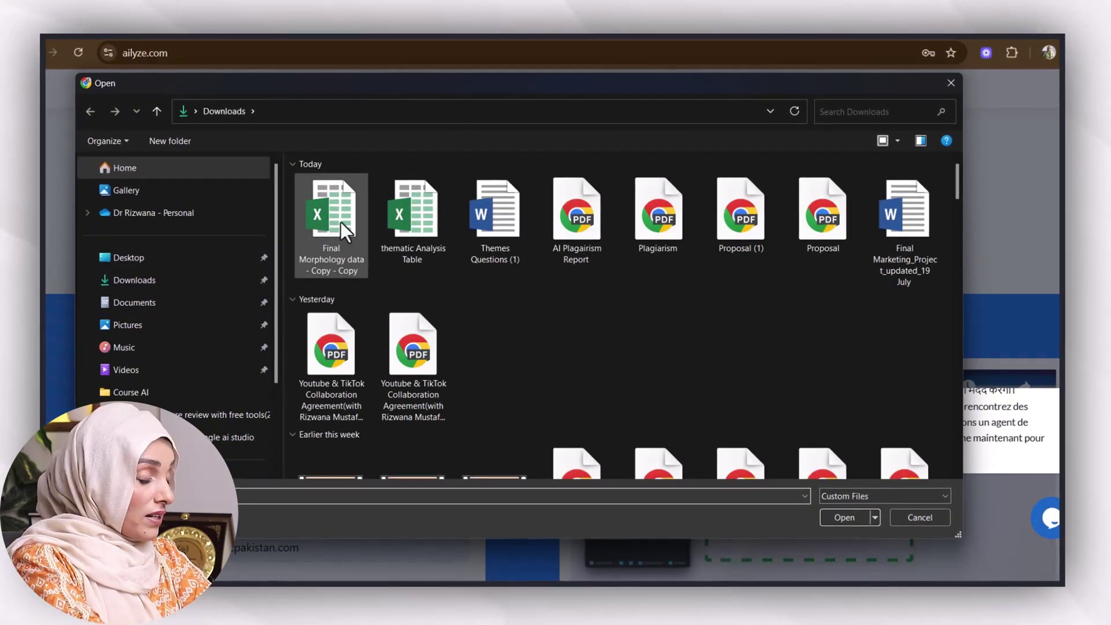
{"action": "left_click", "coordinate": [416, 219]}
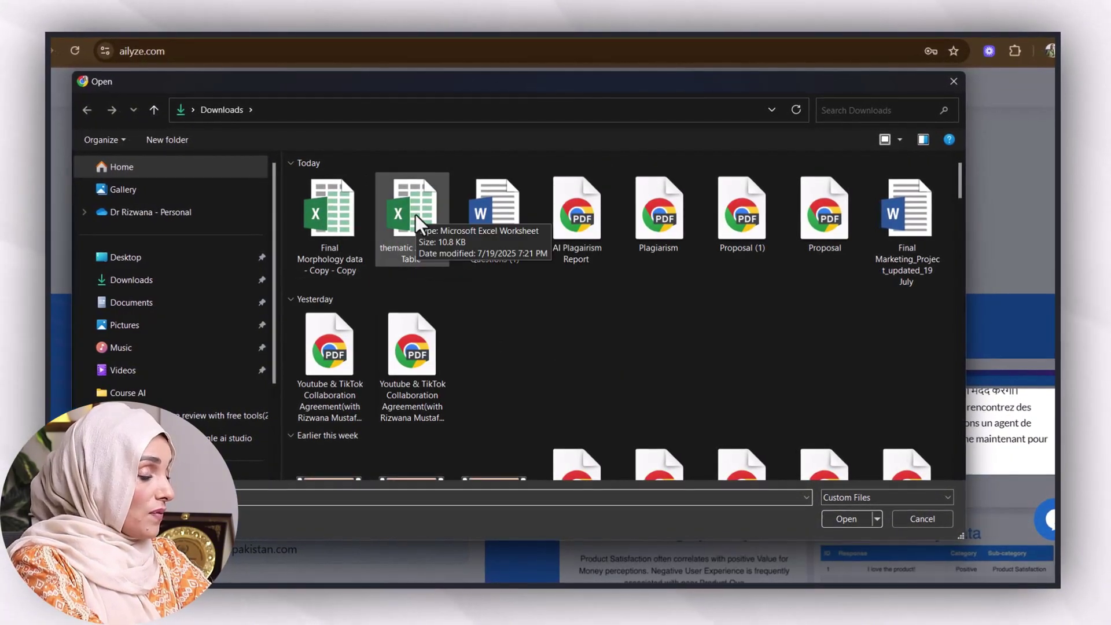
{"action": "key", "text": "Return"}
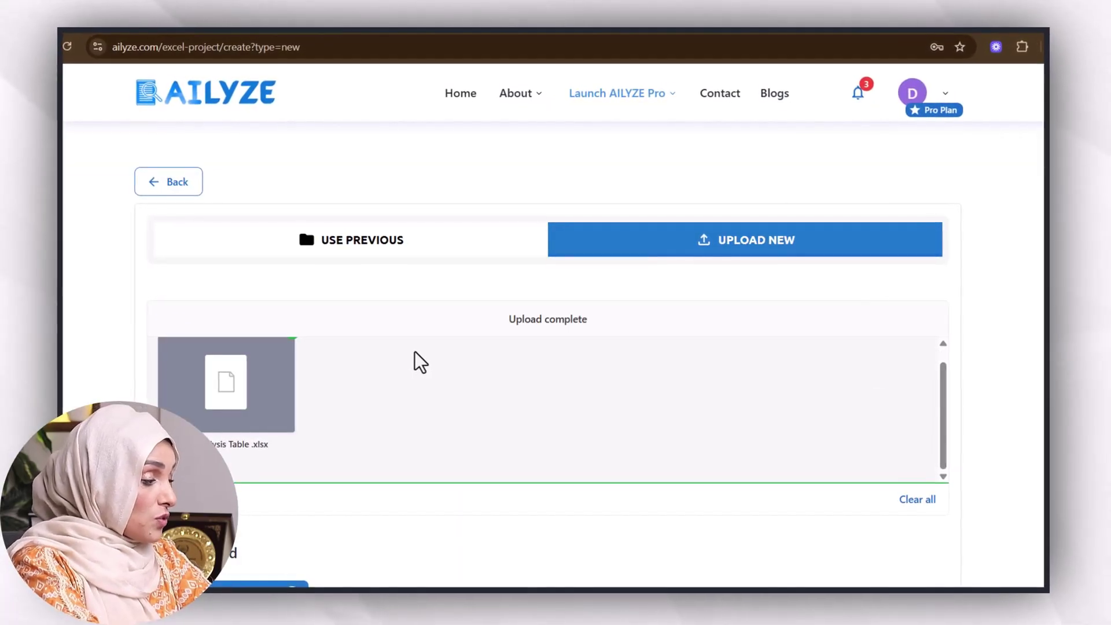
Run 'Analyze all columns in survey' so Codes, Categories and Themes become categorical and Quotes becomes text
{"action": "scroll", "coordinate": [415, 353], "scroll_direction": "down", "scroll_amount": 4}
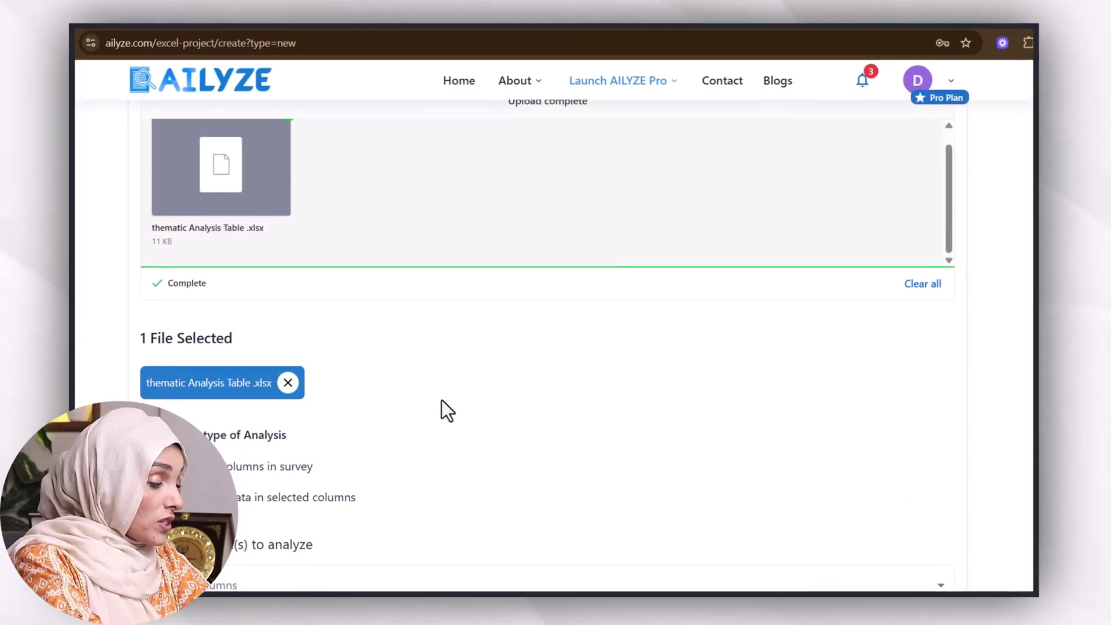
{"action": "scroll", "coordinate": [226, 446], "scroll_direction": "down", "scroll_amount": 3}
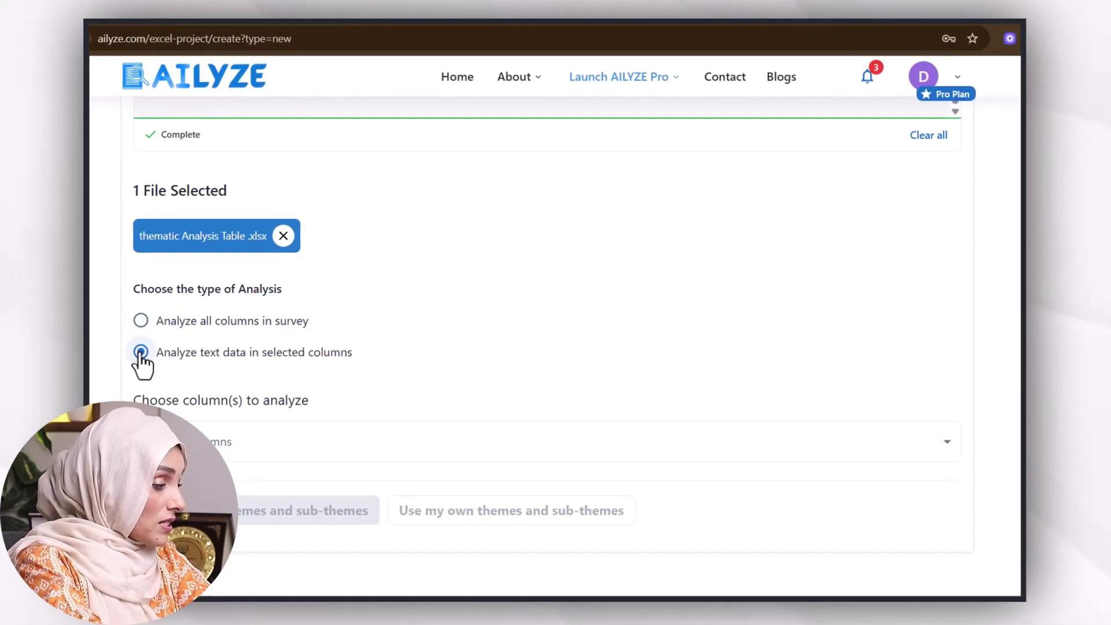
{"action": "left_click", "coordinate": [140, 322]}
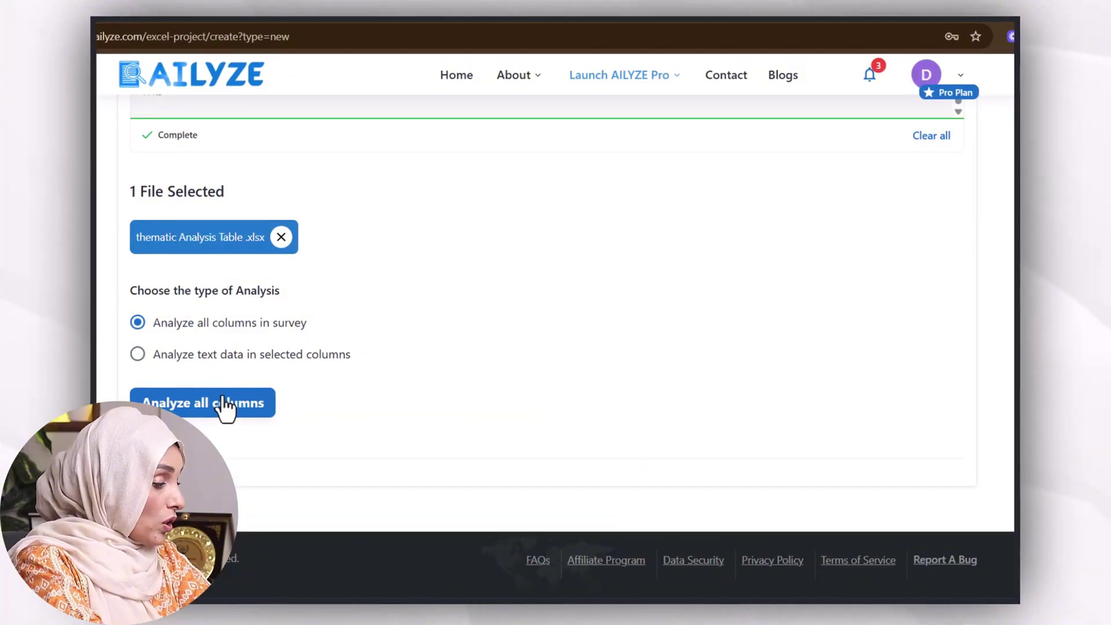
{"action": "left_click", "coordinate": [223, 410]}
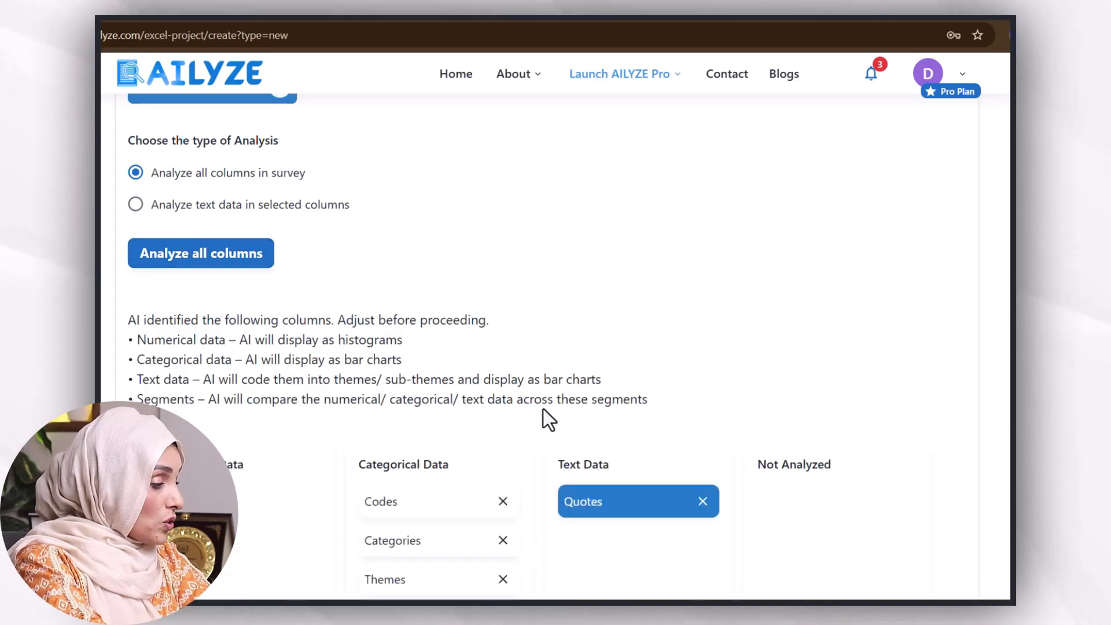
{"action": "scroll", "coordinate": [544, 409], "scroll_direction": "down", "scroll_amount": 3}
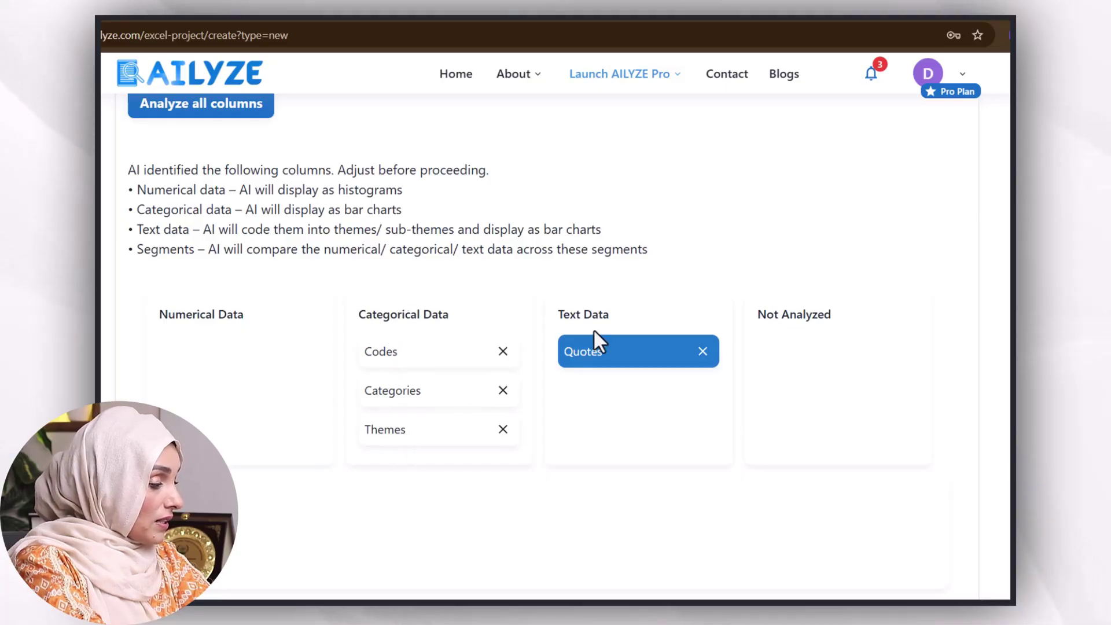
{"action": "scroll", "coordinate": [265, 466], "scroll_direction": "down", "scroll_amount": 10}
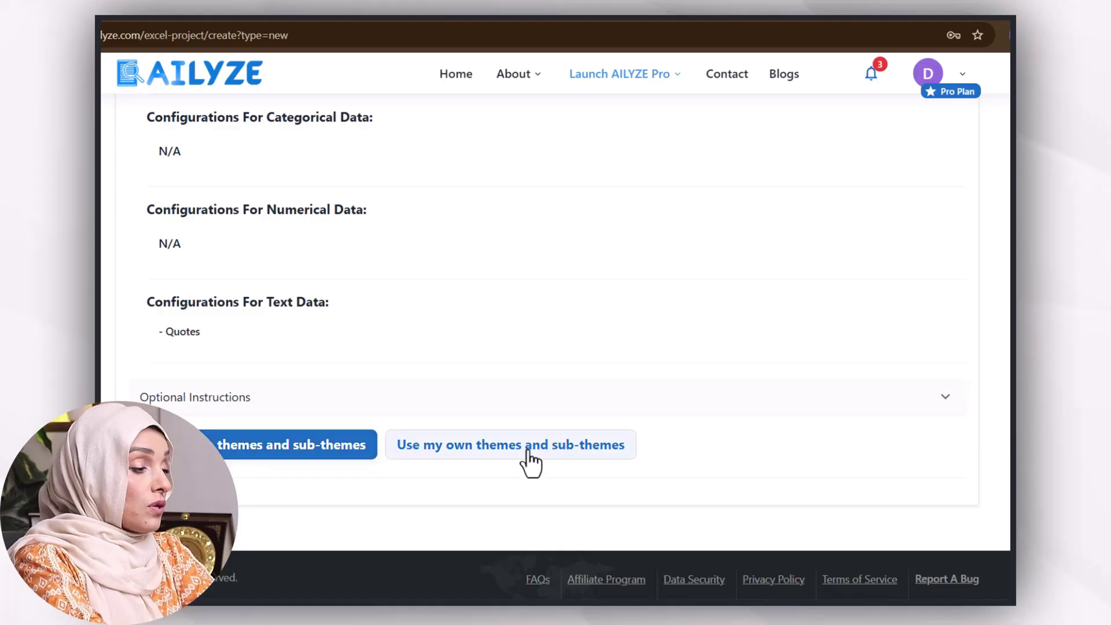
{"action": "scroll", "coordinate": [370, 453], "scroll_direction": "down", "scroll_amount": 1}
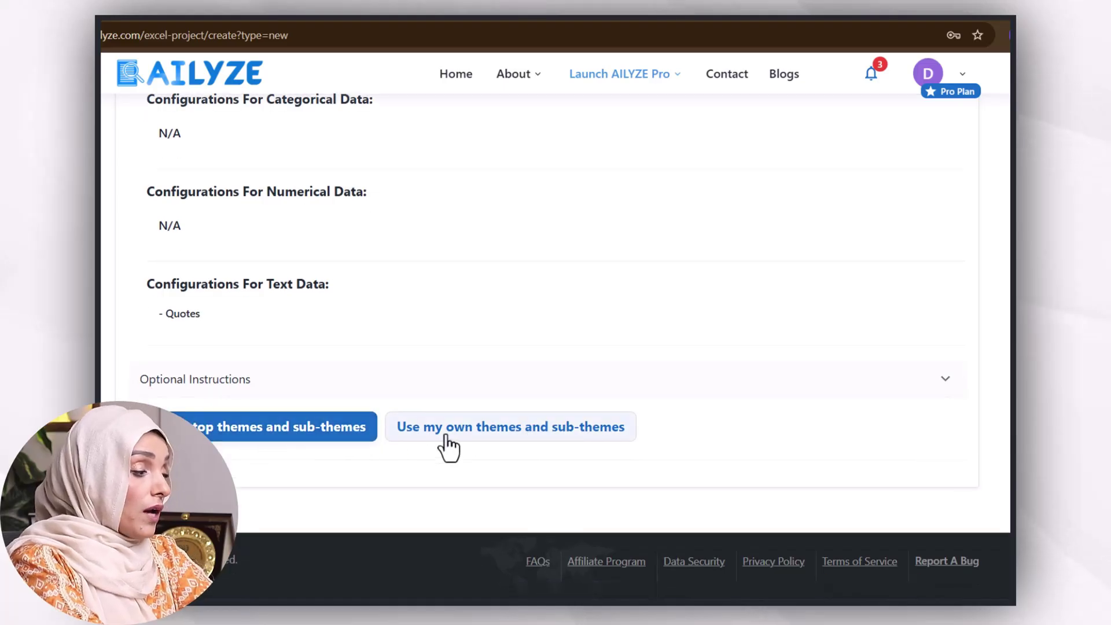
Paste the copied Excel thematic table into Paste Themes and format it into a themes list
{"action": "left_click", "coordinate": [480, 439]}
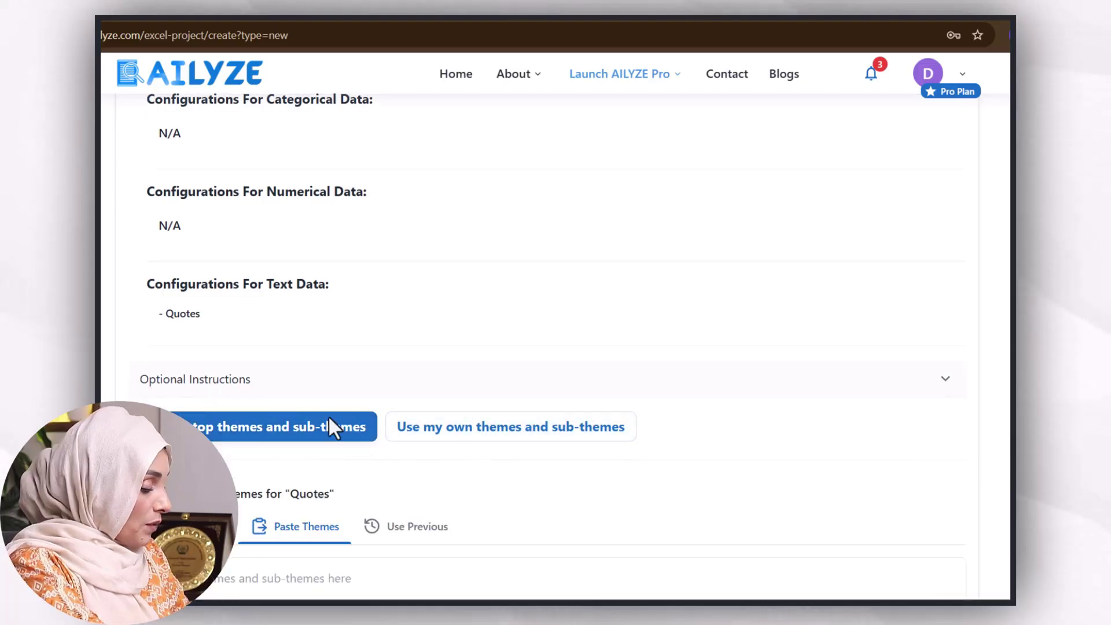
{"action": "scroll", "coordinate": [330, 427], "scroll_direction": "down", "scroll_amount": 4}
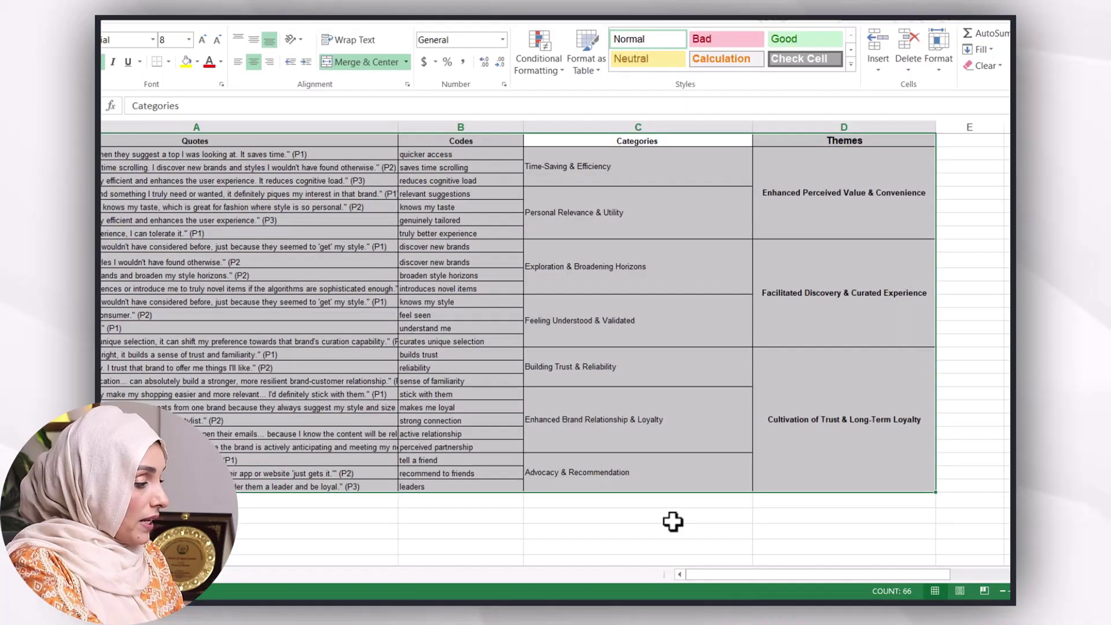
{"action": "key", "text": "ctrl+c"}
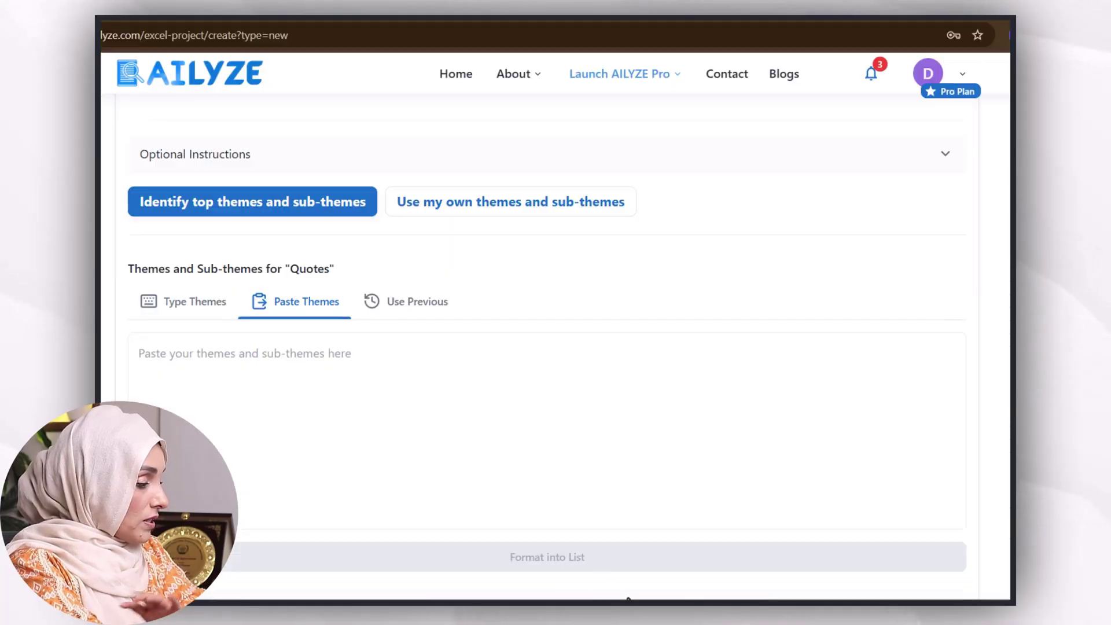
{"action": "key", "text": "alt+Tab"}
{"action": "left_click", "coordinate": [403, 375]}
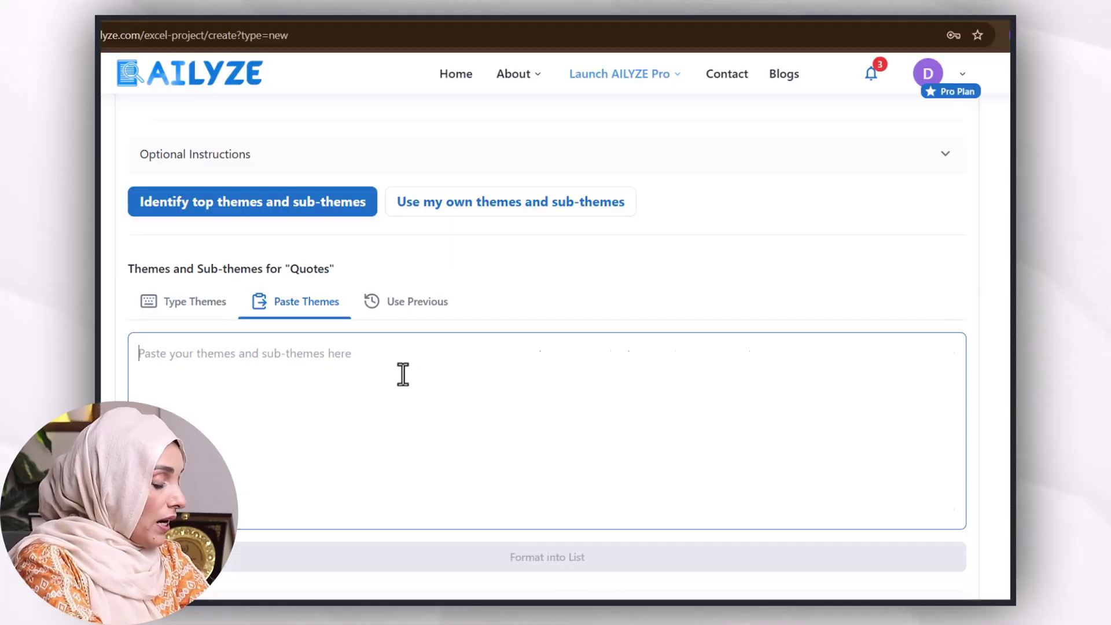
{"action": "key", "text": "ctrl+v"}
{"action": "scroll", "coordinate": [579, 574], "scroll_direction": "down", "scroll_amount": 3}
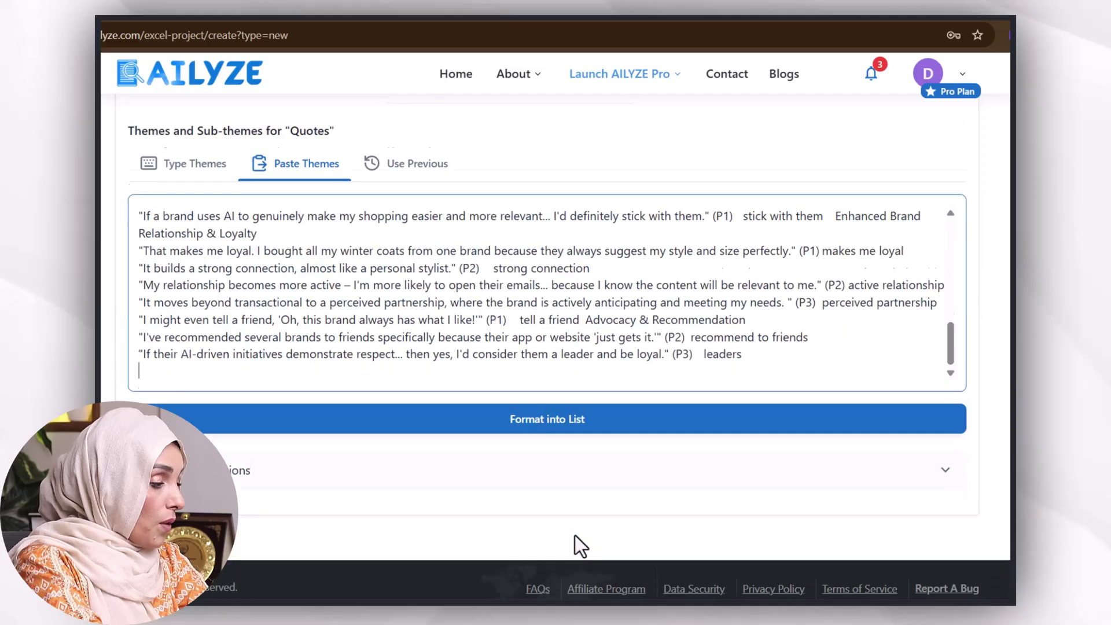
{"action": "left_click", "coordinate": [537, 412]}
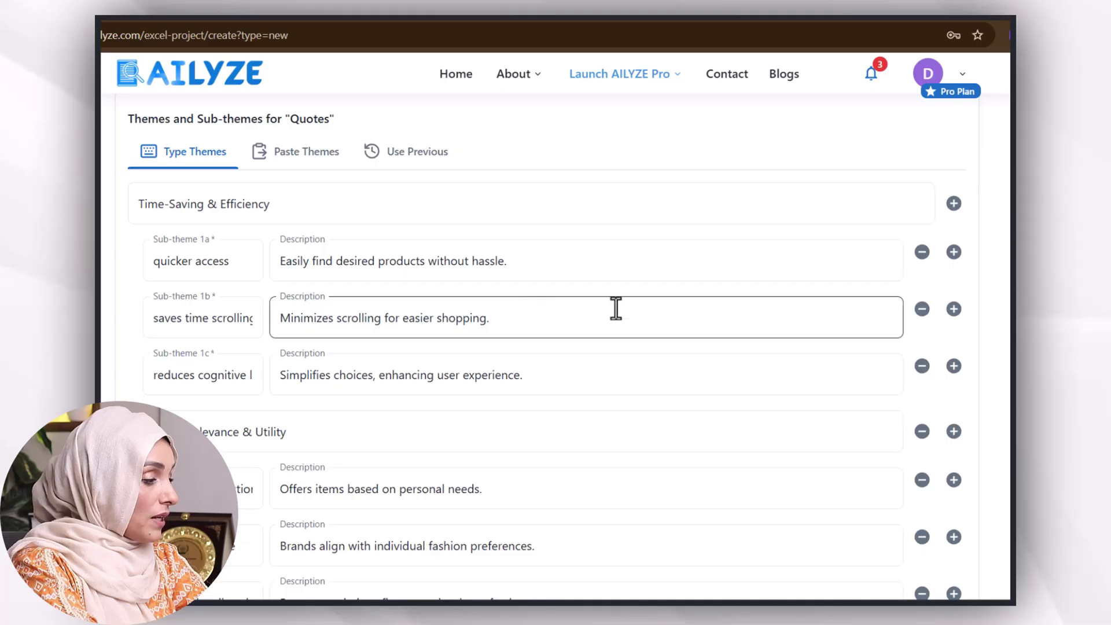
Submit with 'Analyze numerical, text, and categorical data across segments, and create survey report'
{"action": "left_click", "coordinate": [886, 260]}
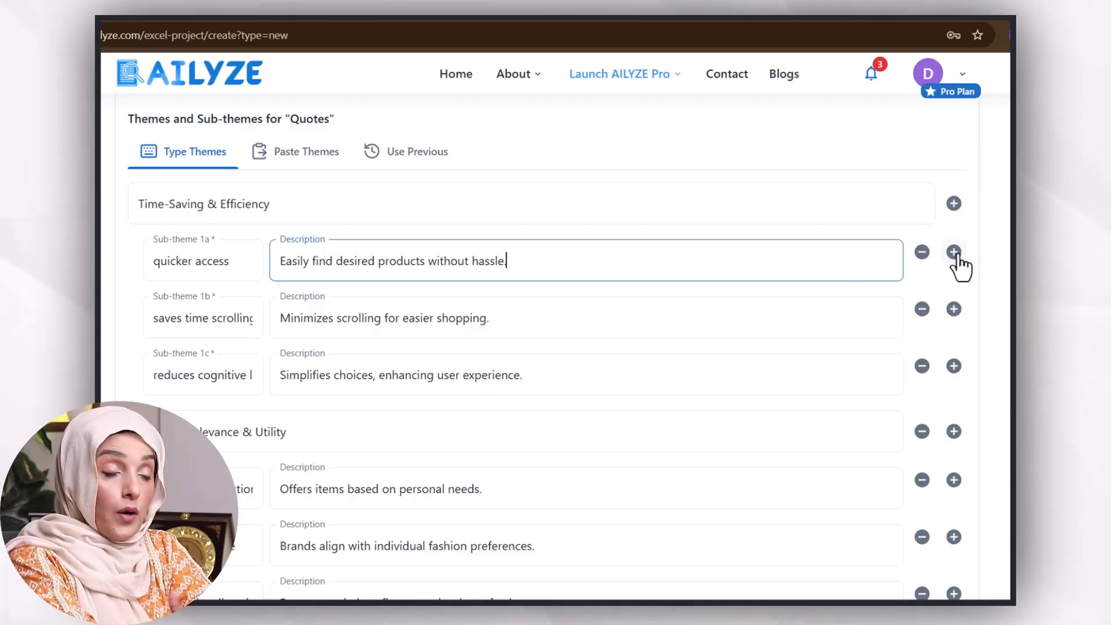
{"action": "scroll", "coordinate": [652, 280], "scroll_direction": "down", "scroll_amount": 10}
{"action": "scroll", "coordinate": [649, 272], "scroll_direction": "down", "scroll_amount": 10}
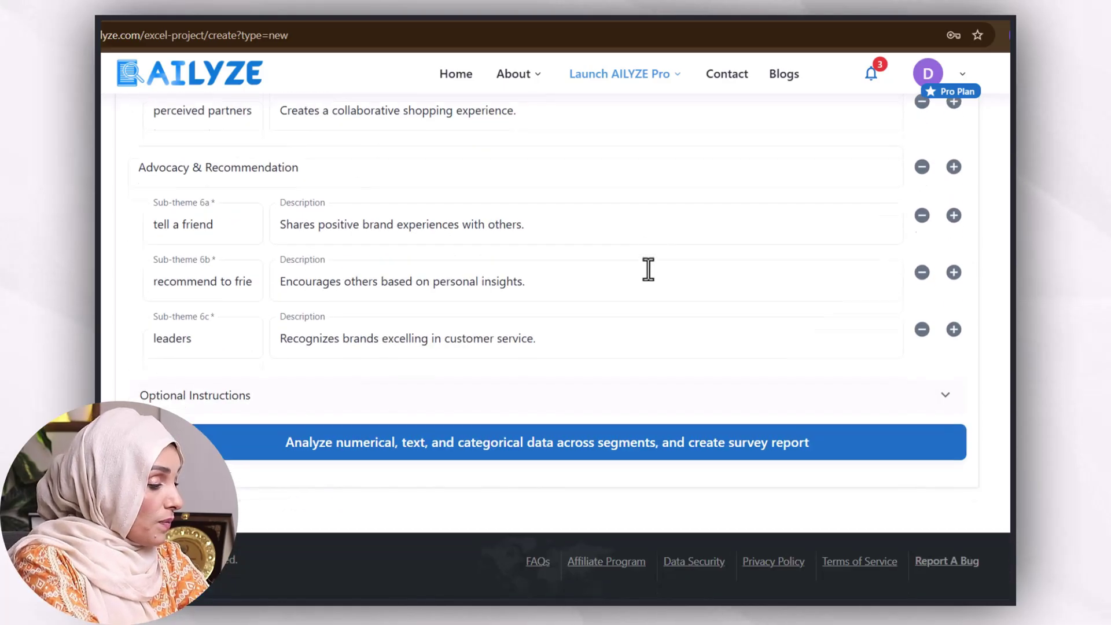
{"action": "left_click", "coordinate": [435, 458]}
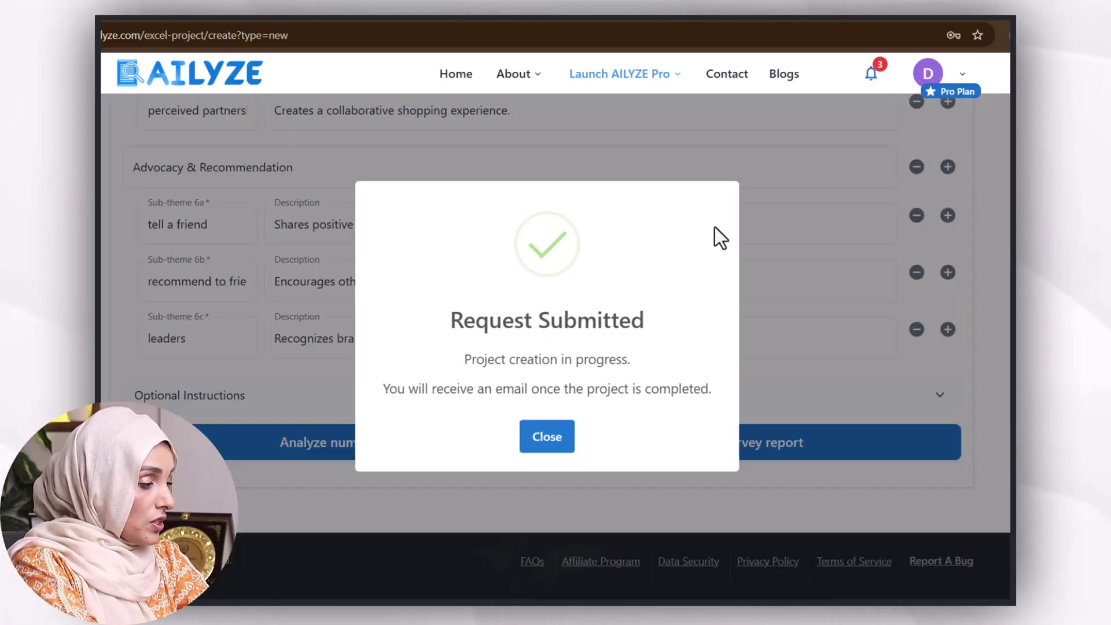
Close the submission notice and switch to 'Analyze text data in selected columns'
{"action": "left_click", "coordinate": [555, 426]}
{"action": "scroll", "coordinate": [424, 452], "scroll_direction": "down", "scroll_amount": 2}
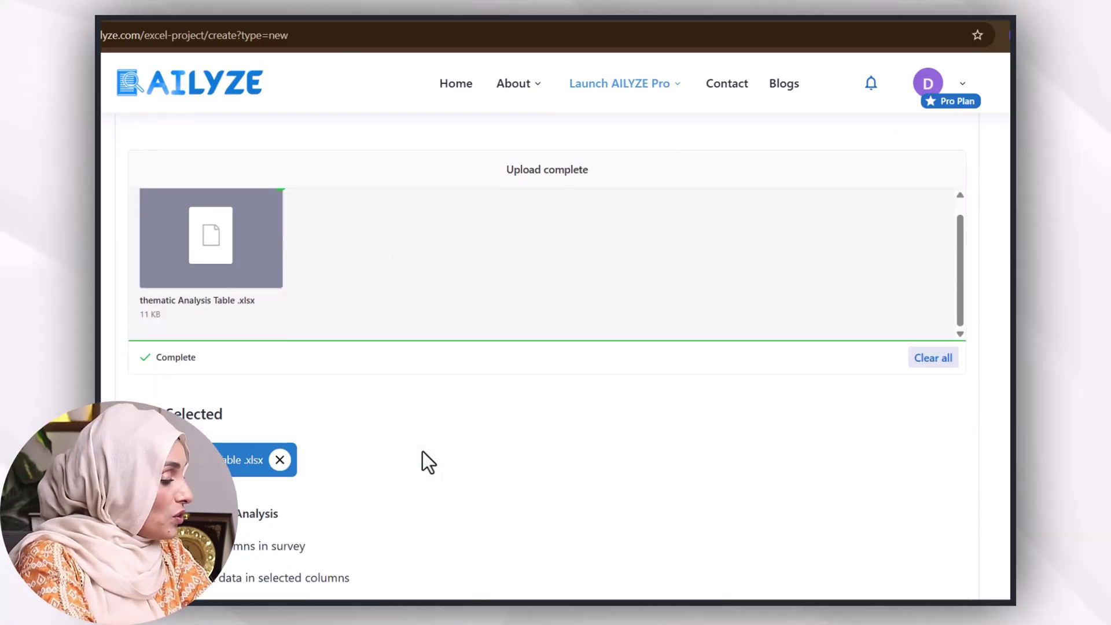
{"action": "scroll", "coordinate": [422, 452], "scroll_direction": "down", "scroll_amount": 2}
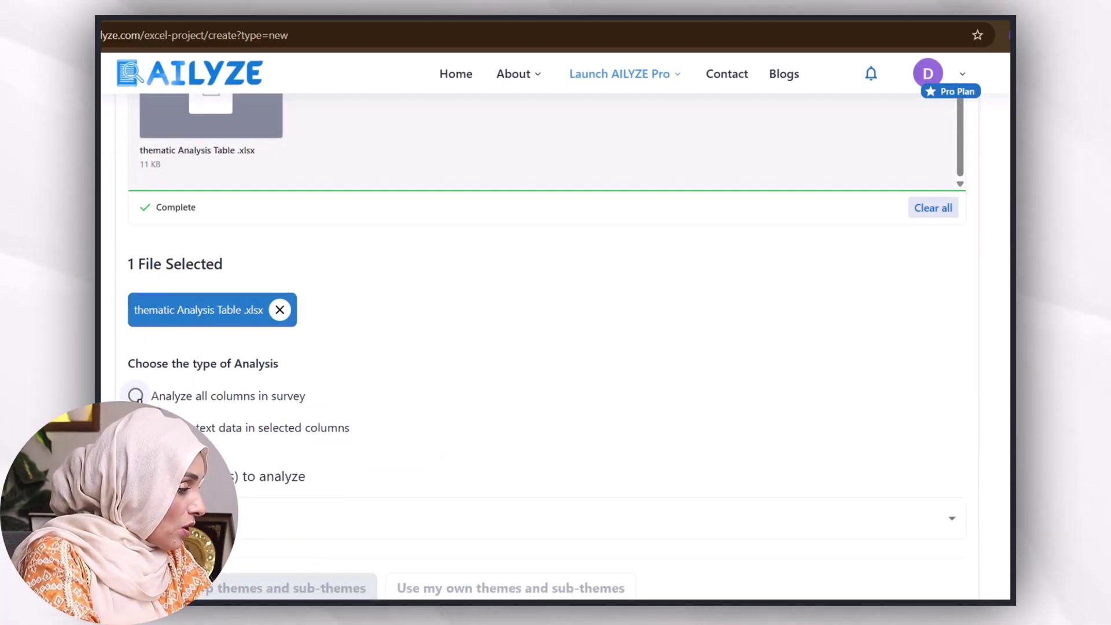
{"action": "left_click", "coordinate": [136, 396]}
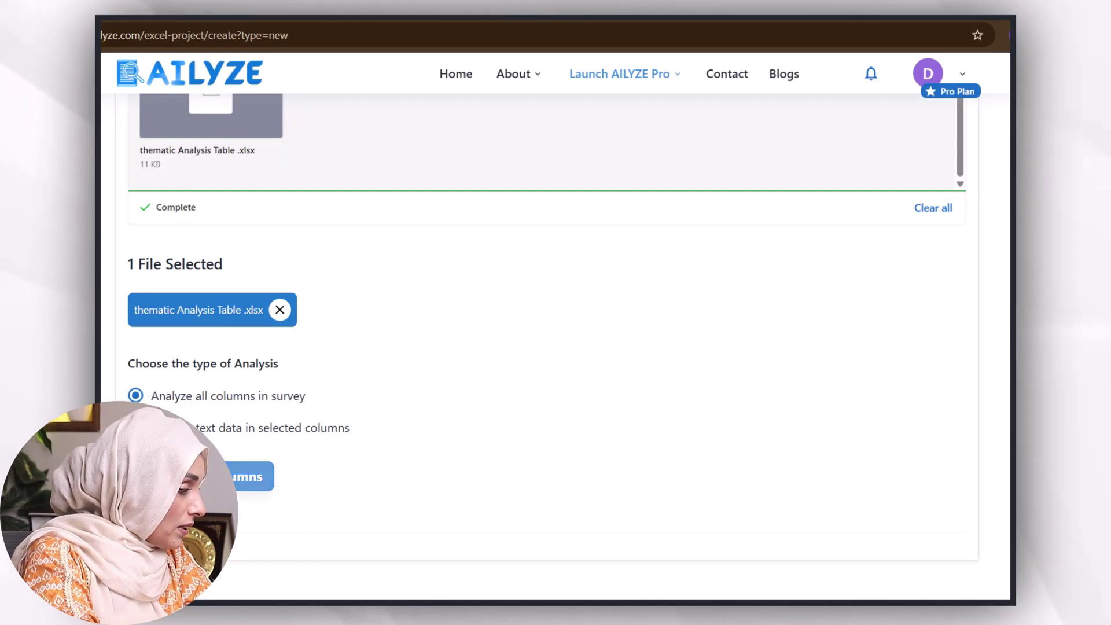
{"action": "left_click", "coordinate": [135, 428]}
{"action": "scroll", "coordinate": [194, 372], "scroll_direction": "down", "scroll_amount": 3}
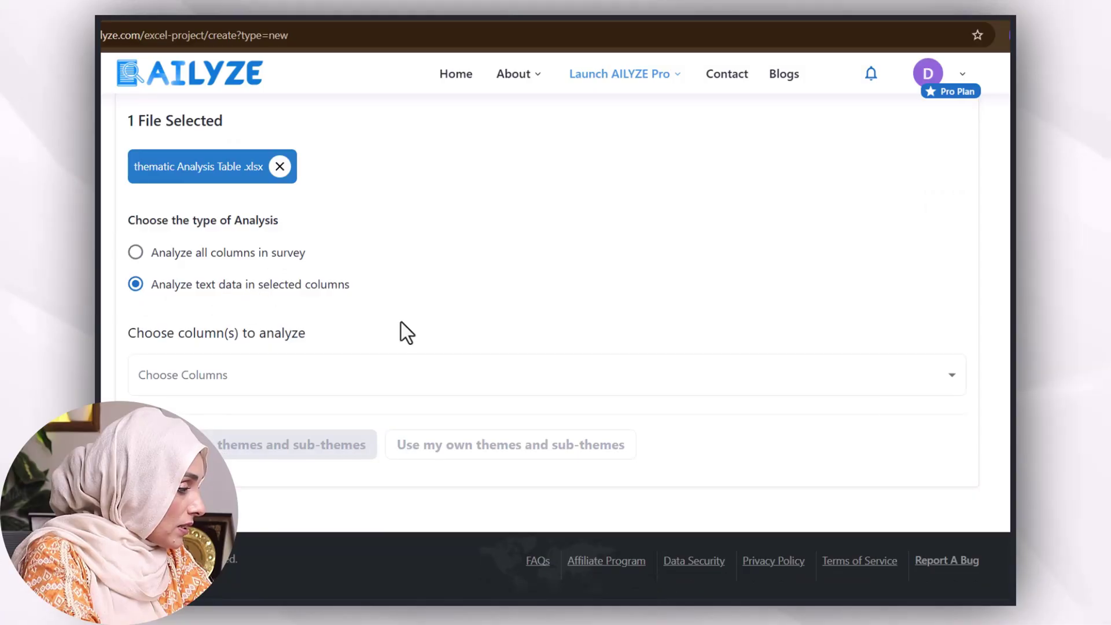
Pick the Themes and Codes columns, set instructions for 2-3 themes with subthemes, and generate themes
{"action": "left_click", "coordinate": [963, 379]}
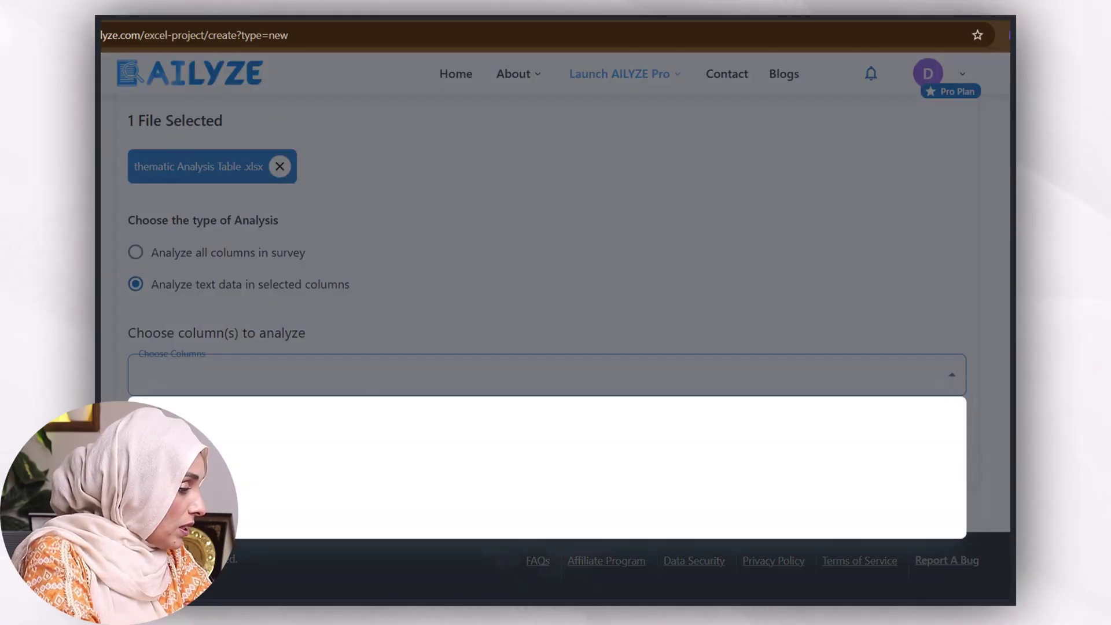
{"action": "left_click", "coordinate": [459, 463]}
{"action": "key", "text": "Escape"}
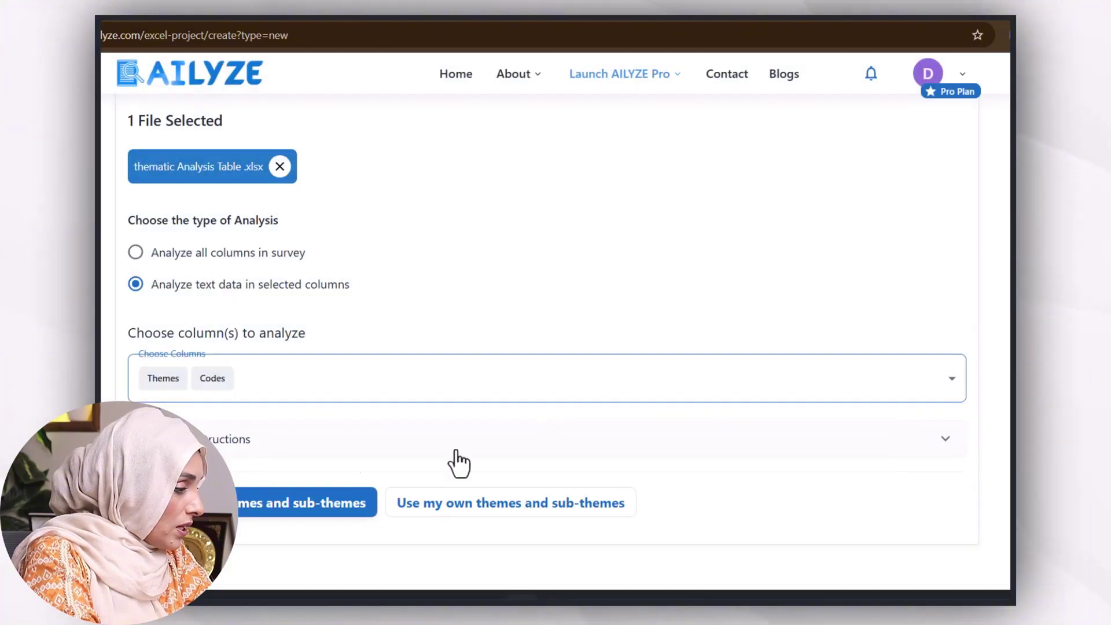
{"action": "left_click", "coordinate": [230, 452]}
{"action": "scroll", "coordinate": [243, 463], "scroll_direction": "down", "scroll_amount": 3}
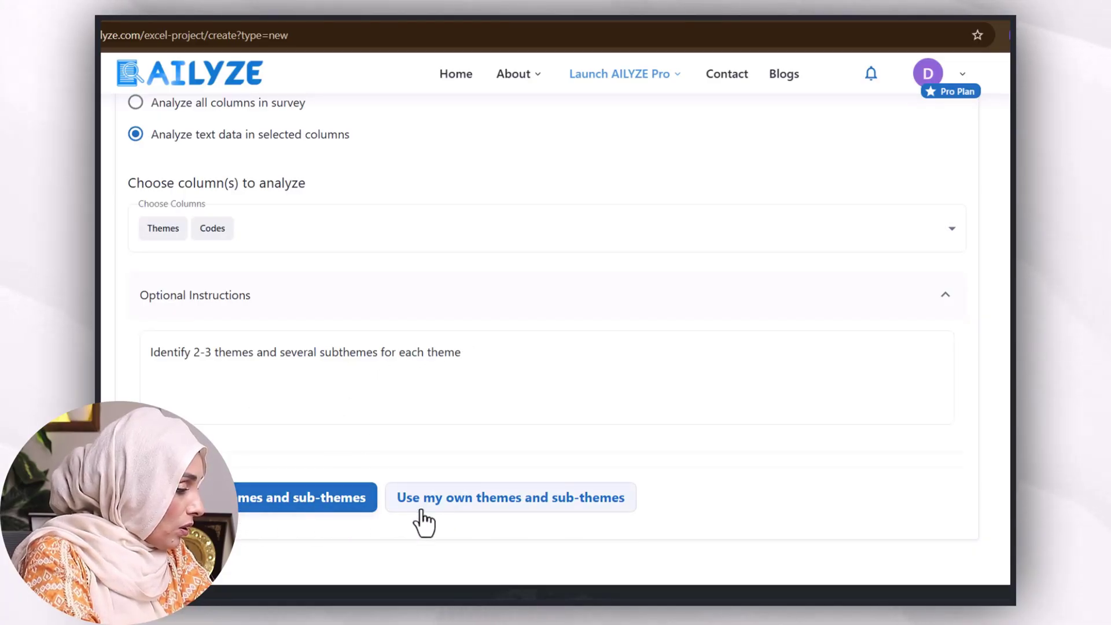
{"action": "left_click", "coordinate": [336, 504]}
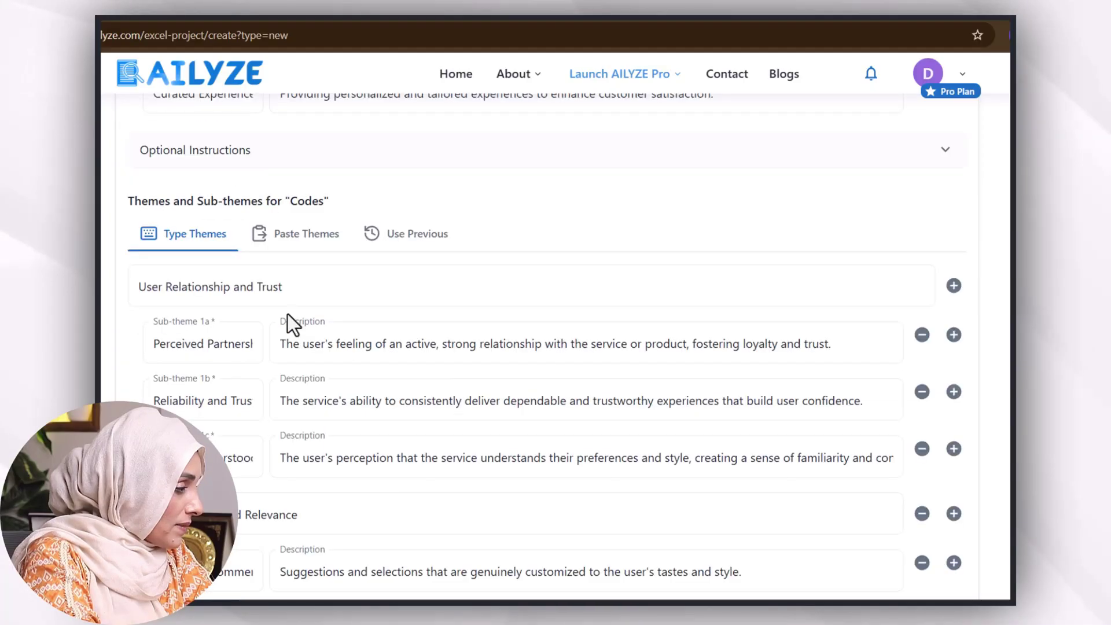
Delete sub-themes 2c and 2b from Personalization and Relevance, plus the Reliability and Trust sub-theme
{"action": "scroll", "coordinate": [194, 251], "scroll_direction": "up", "scroll_amount": 10}
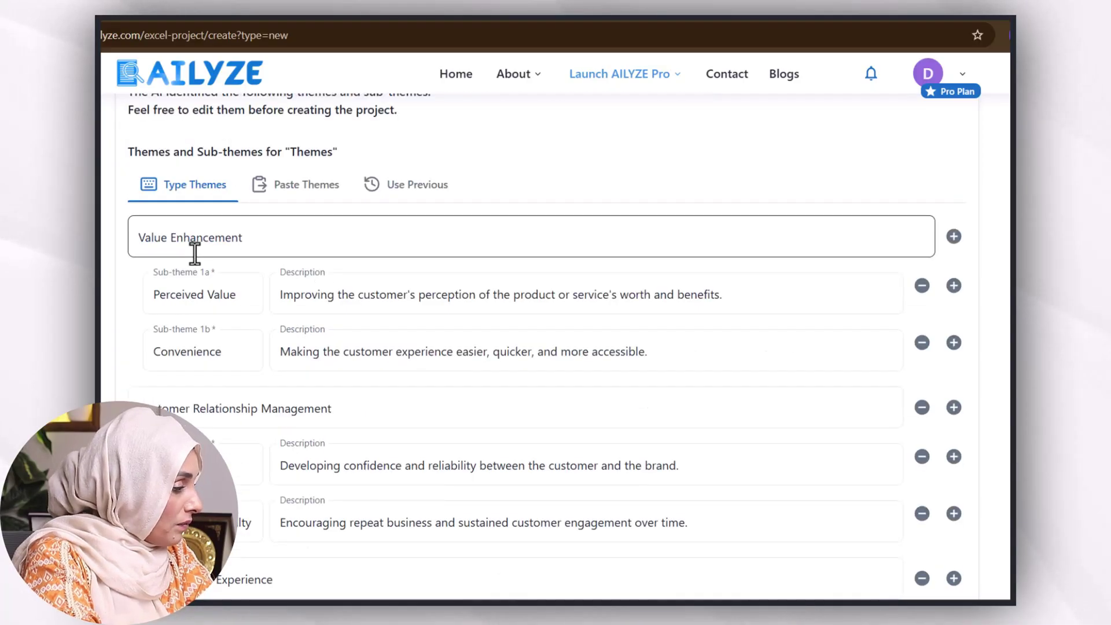
{"action": "scroll", "coordinate": [373, 365], "scroll_direction": "down", "scroll_amount": 5}
{"action": "scroll", "coordinate": [363, 364], "scroll_direction": "down", "scroll_amount": 10}
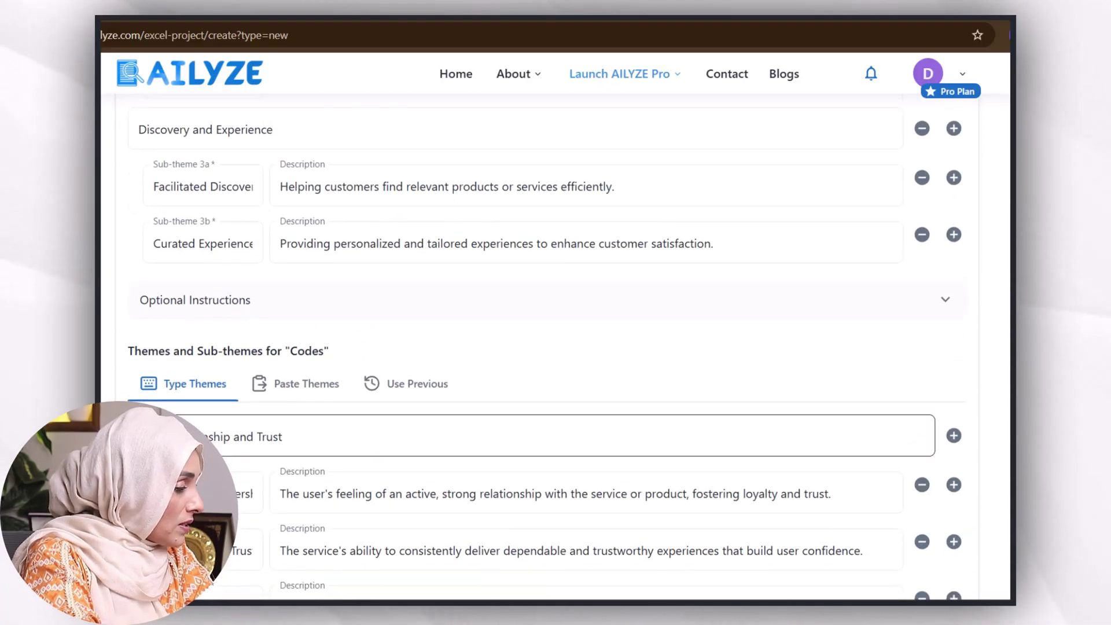
{"action": "scroll", "coordinate": [521, 348], "scroll_direction": "down", "scroll_amount": 2}
{"action": "scroll", "coordinate": [162, 336], "scroll_direction": "up", "scroll_amount": 3}
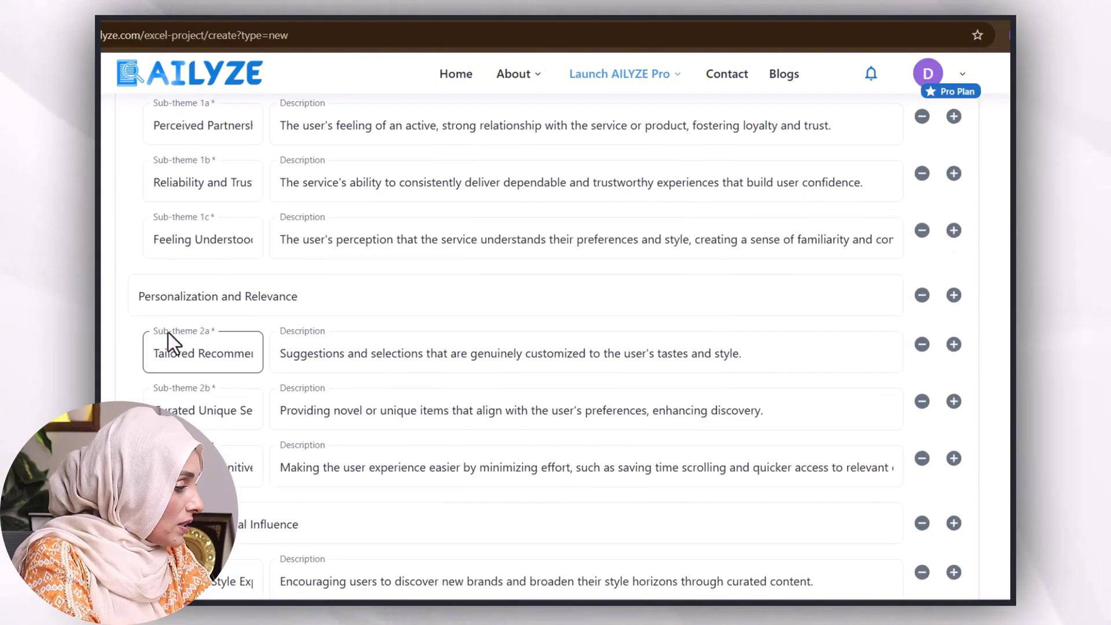
{"action": "scroll", "coordinate": [182, 385], "scroll_direction": "down", "scroll_amount": 2}
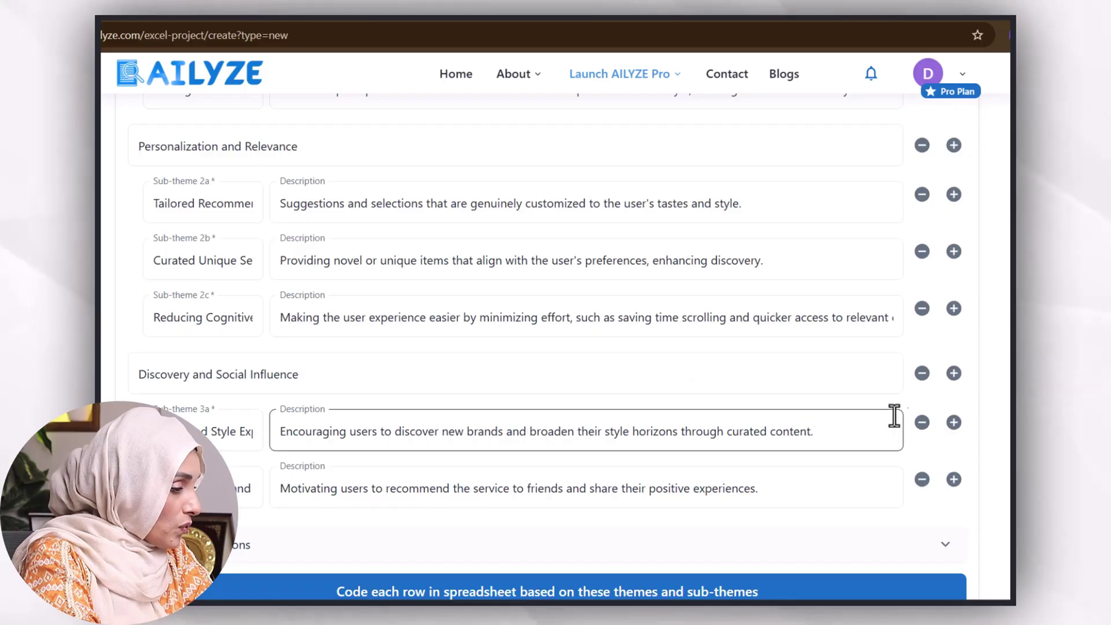
{"action": "left_click", "coordinate": [922, 308]}
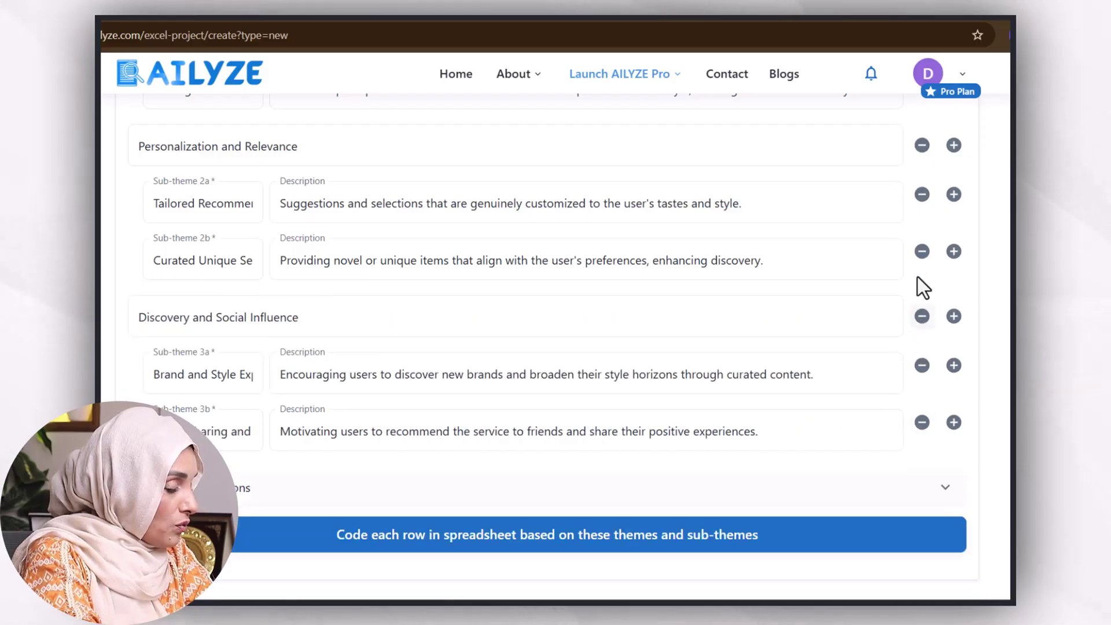
{"action": "left_click", "coordinate": [921, 253]}
{"action": "scroll", "coordinate": [916, 280], "scroll_direction": "up", "scroll_amount": 3}
{"action": "left_click", "coordinate": [923, 249]}
Remove Facilitated Discovery and the Discovery and Experience theme, then submit the spreadsheet for row coding
{"action": "scroll", "coordinate": [917, 281], "scroll_direction": "up", "scroll_amount": 4}
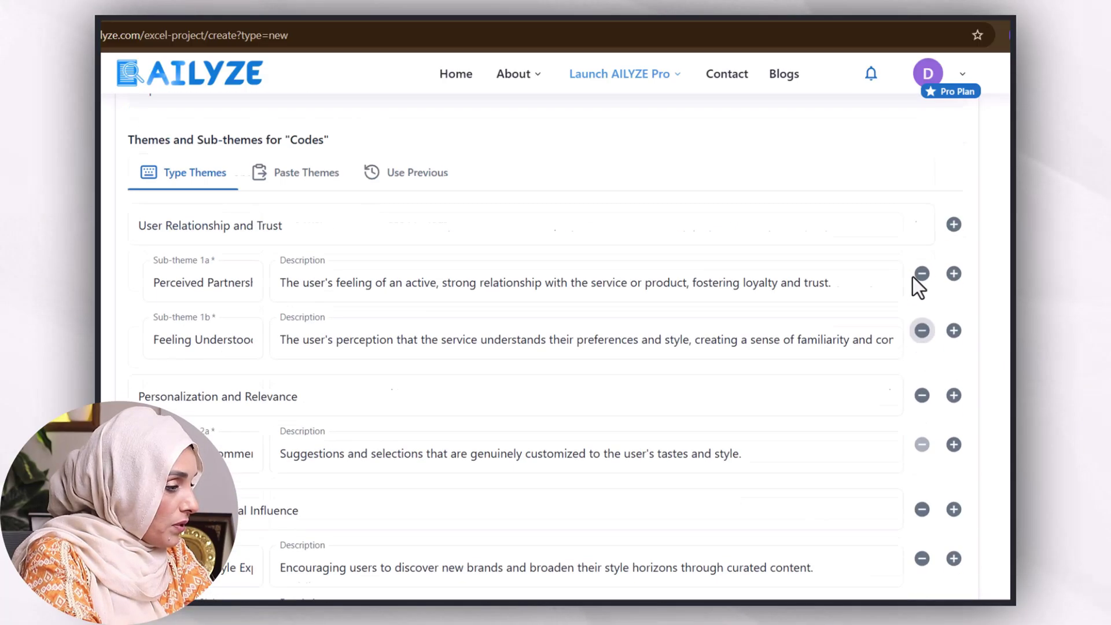
{"action": "scroll", "coordinate": [920, 263], "scroll_direction": "up", "scroll_amount": 3}
{"action": "left_click", "coordinate": [921, 258]}
{"action": "left_click", "coordinate": [922, 212]}
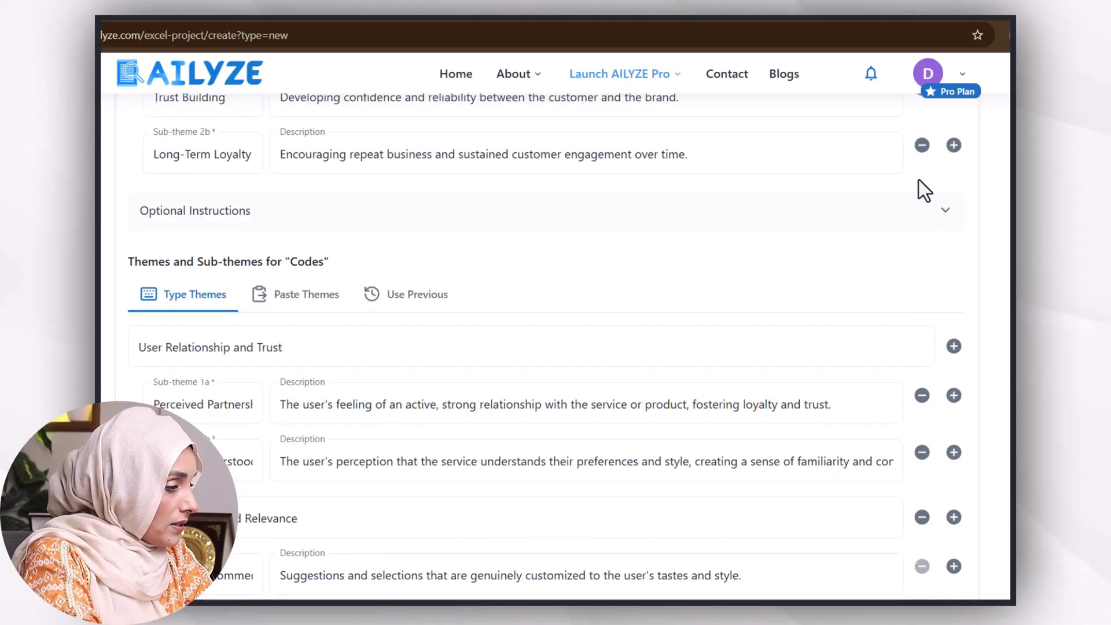
{"action": "scroll", "coordinate": [924, 191], "scroll_direction": "up", "scroll_amount": 3}
{"action": "scroll", "coordinate": [449, 464], "scroll_direction": "down", "scroll_amount": 8}
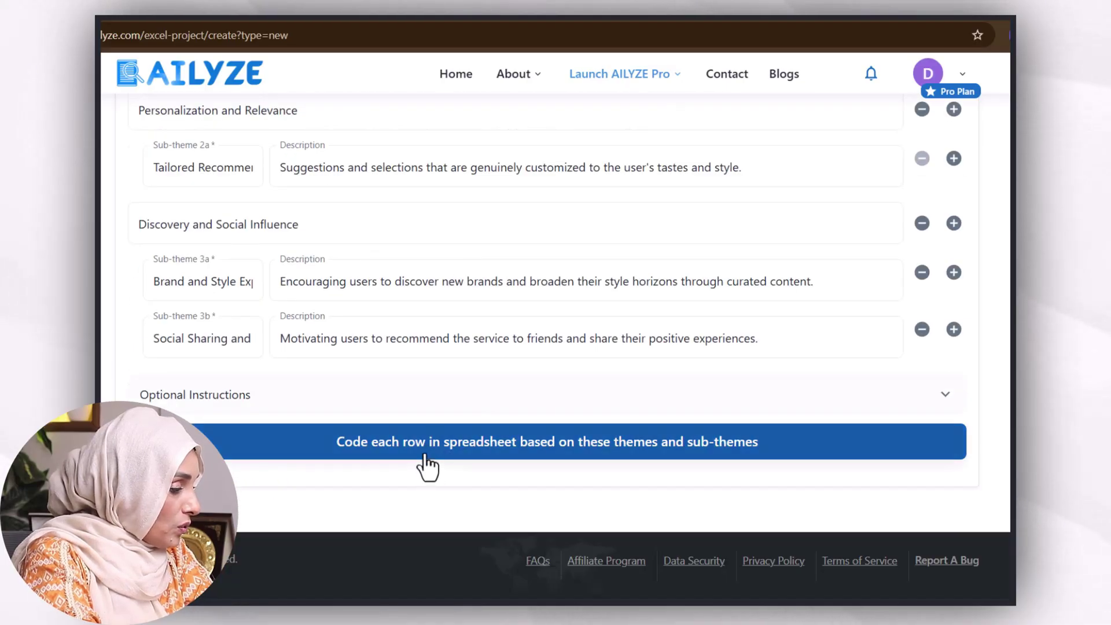
{"action": "left_click", "coordinate": [426, 457]}
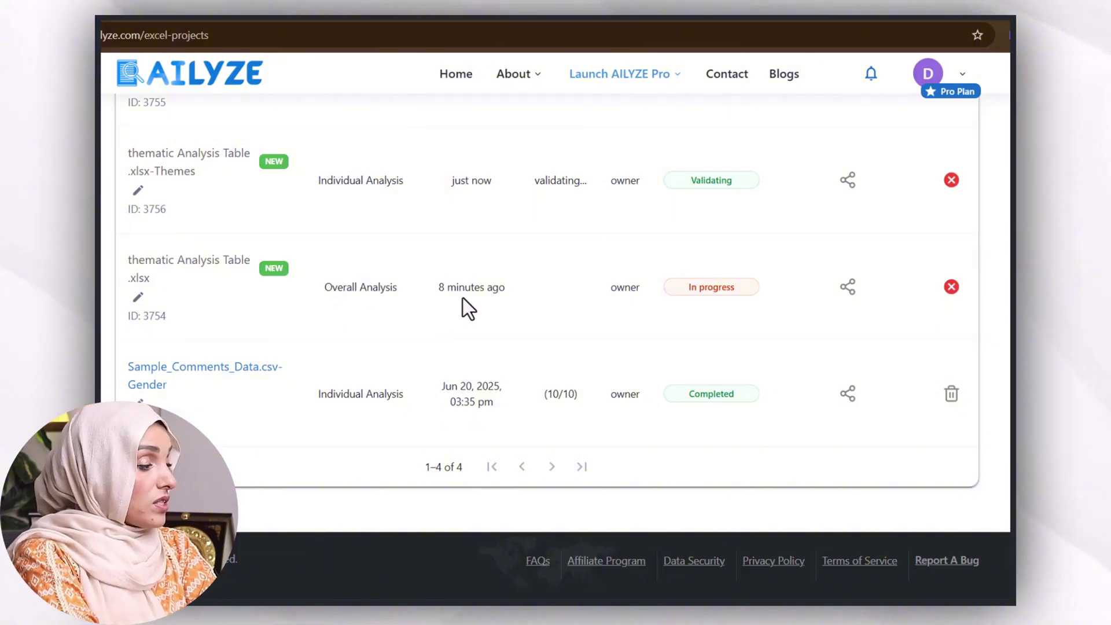
Check the projects list, where the new Themes analysis is still validating
{"action": "mouse_move", "coordinate": [463, 298]}
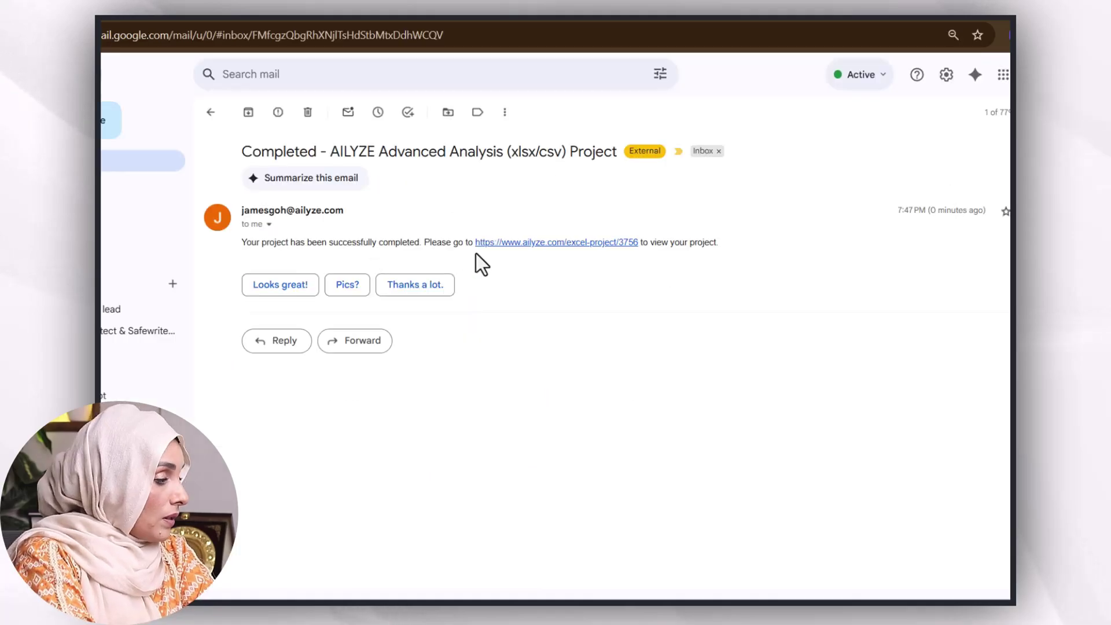
Open the finished Themes project from the completion e-mail's link
{"action": "left_click", "coordinate": [512, 246]}
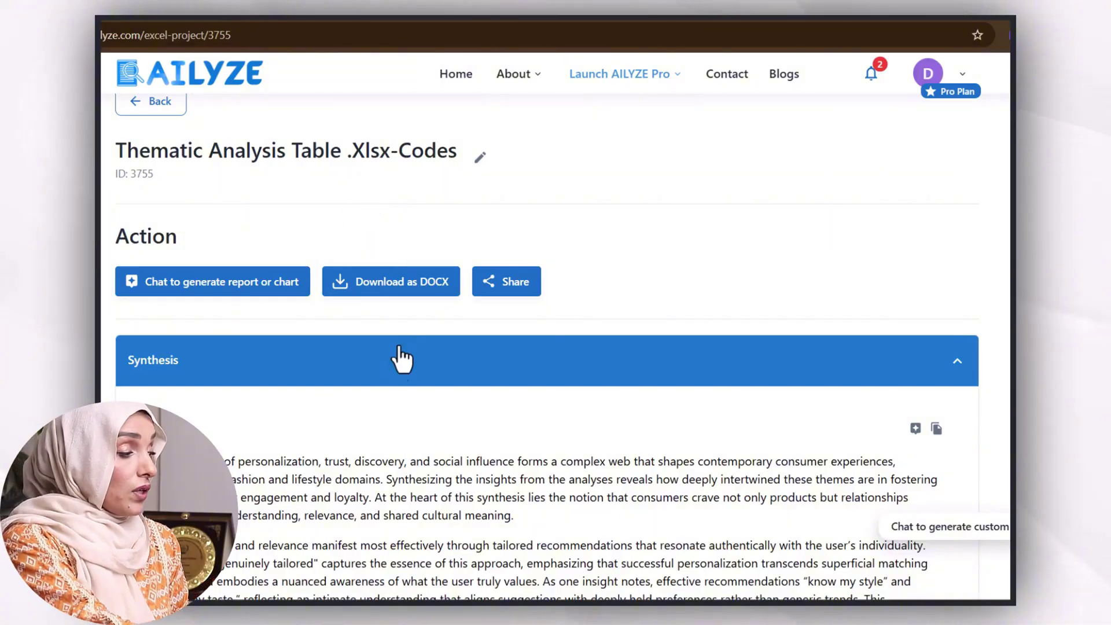
{"action": "scroll", "coordinate": [341, 354], "scroll_direction": "down", "scroll_amount": 2}
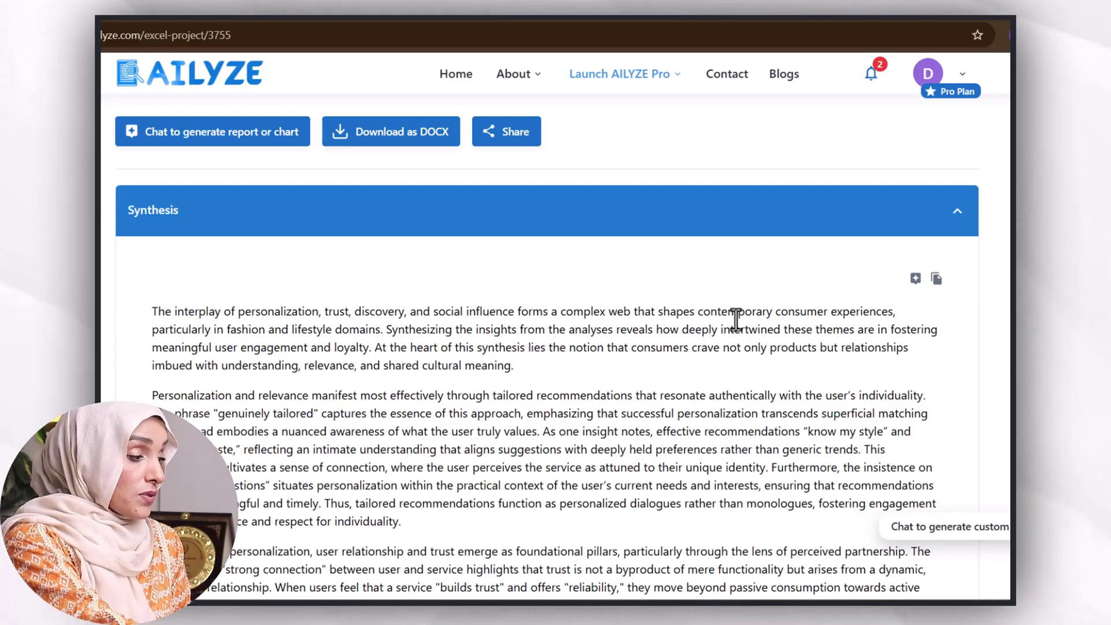
{"action": "scroll", "coordinate": [437, 362], "scroll_direction": "down", "scroll_amount": 4}
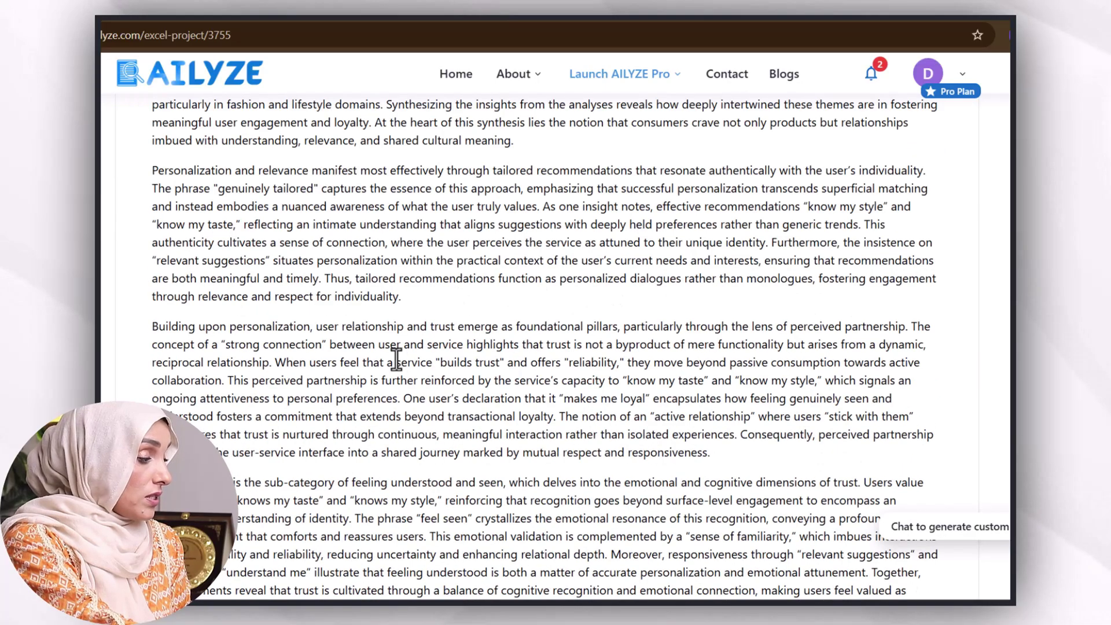
{"action": "scroll", "coordinate": [277, 339], "scroll_direction": "down", "scroll_amount": 8}
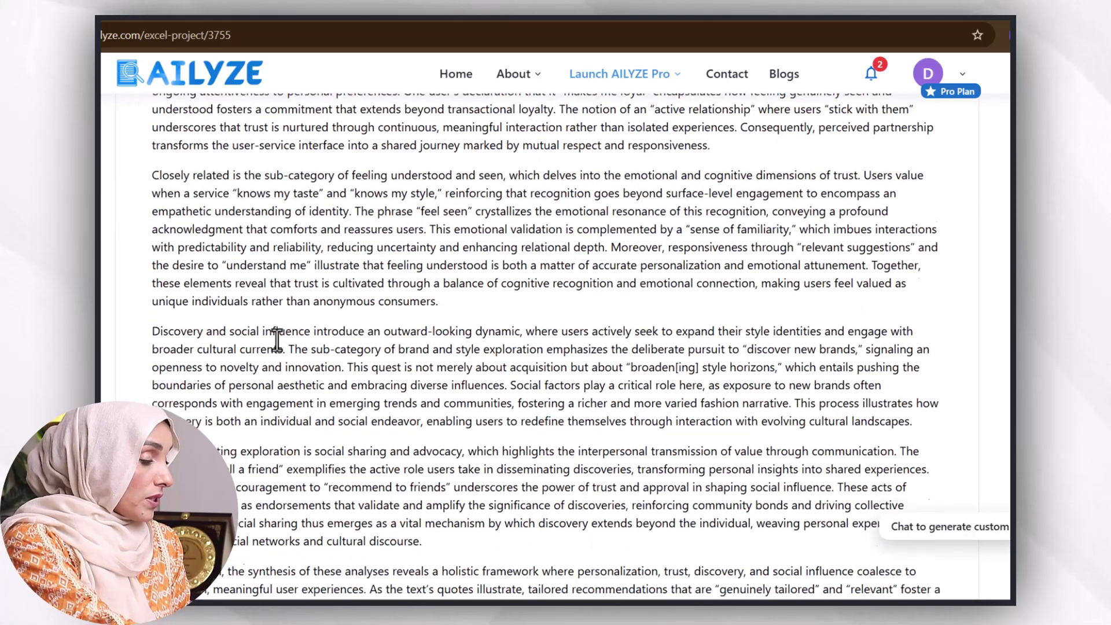
{"action": "scroll", "coordinate": [277, 340], "scroll_direction": "down", "scroll_amount": 9}
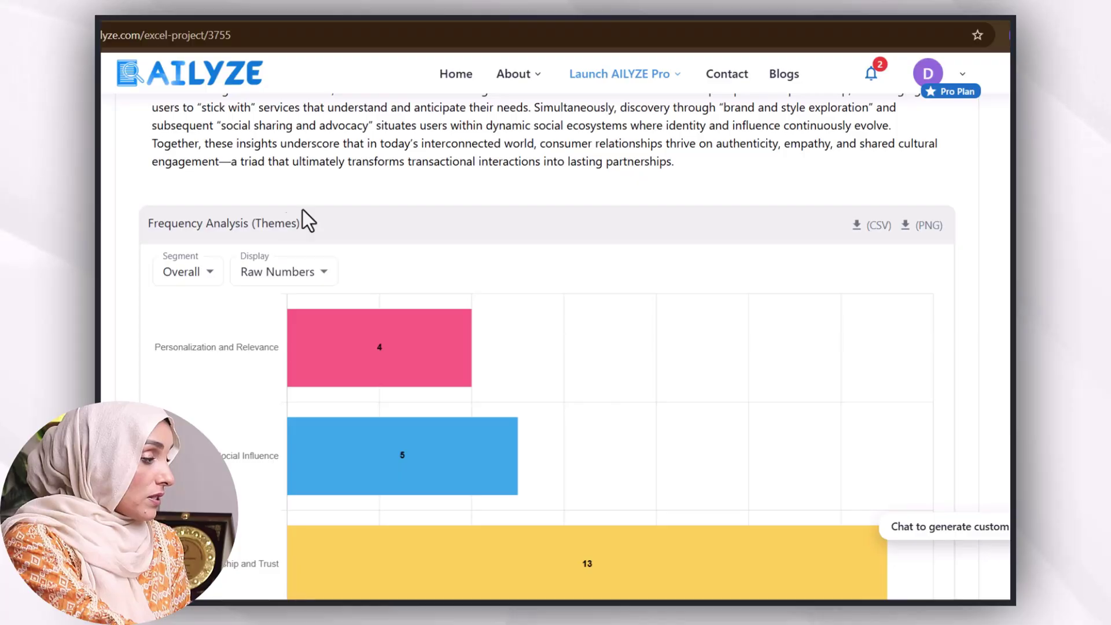
Download the Frequency Analysis (Themes) chart as a PNG and preview the saved image
{"action": "scroll", "coordinate": [303, 209], "scroll_direction": "up", "scroll_amount": 20}
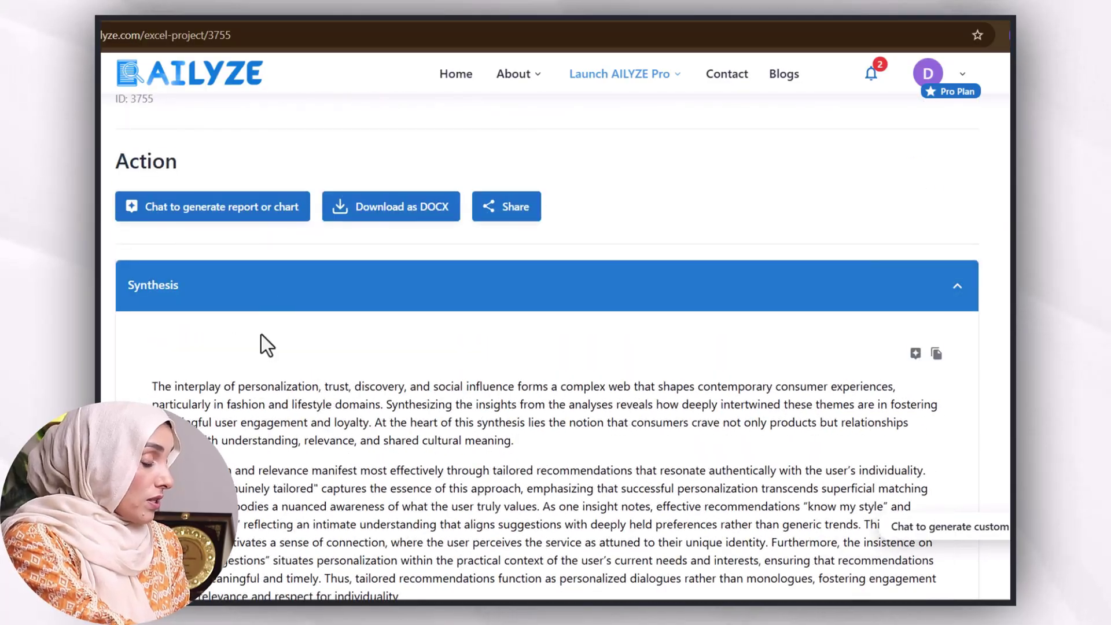
{"action": "scroll", "coordinate": [262, 335], "scroll_direction": "down", "scroll_amount": 17}
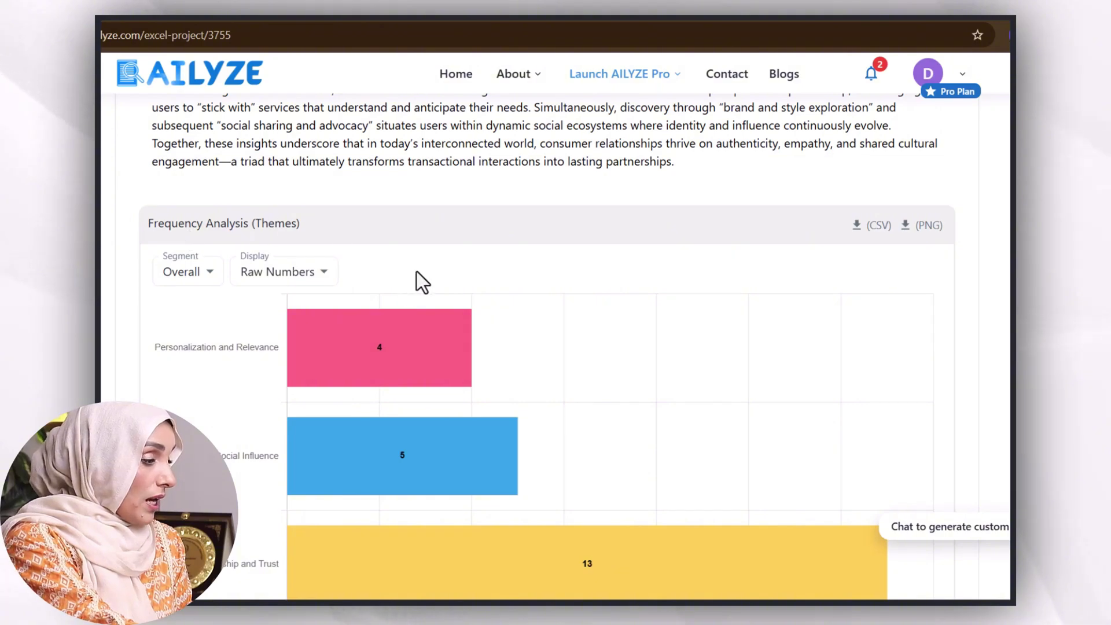
{"action": "scroll", "coordinate": [266, 371], "scroll_direction": "down", "scroll_amount": 3}
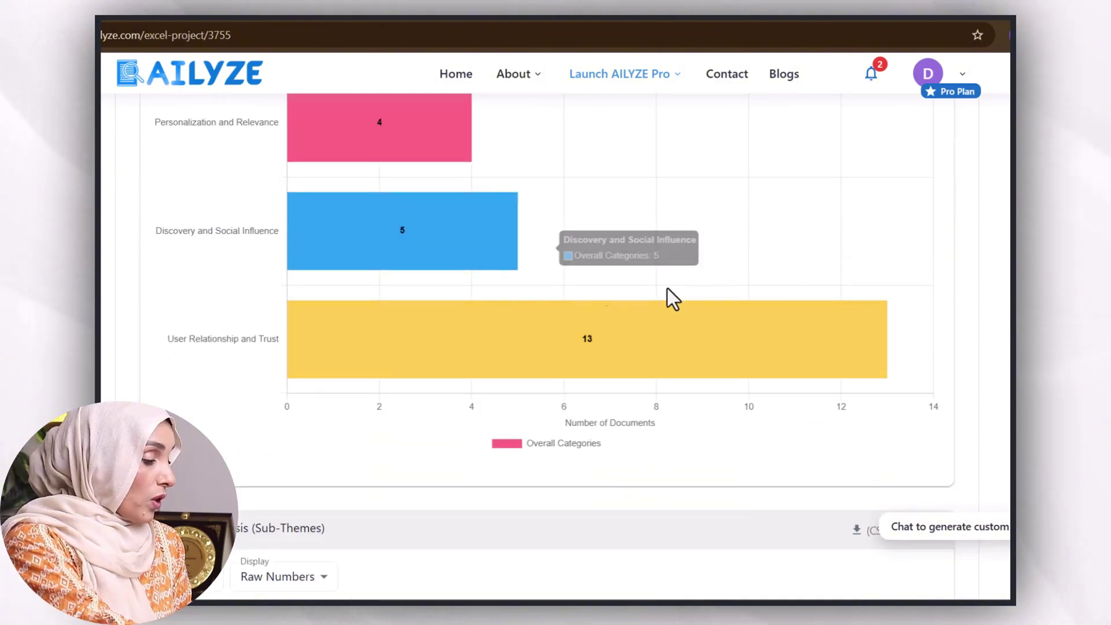
{"action": "scroll", "coordinate": [752, 261], "scroll_direction": "up", "scroll_amount": 3}
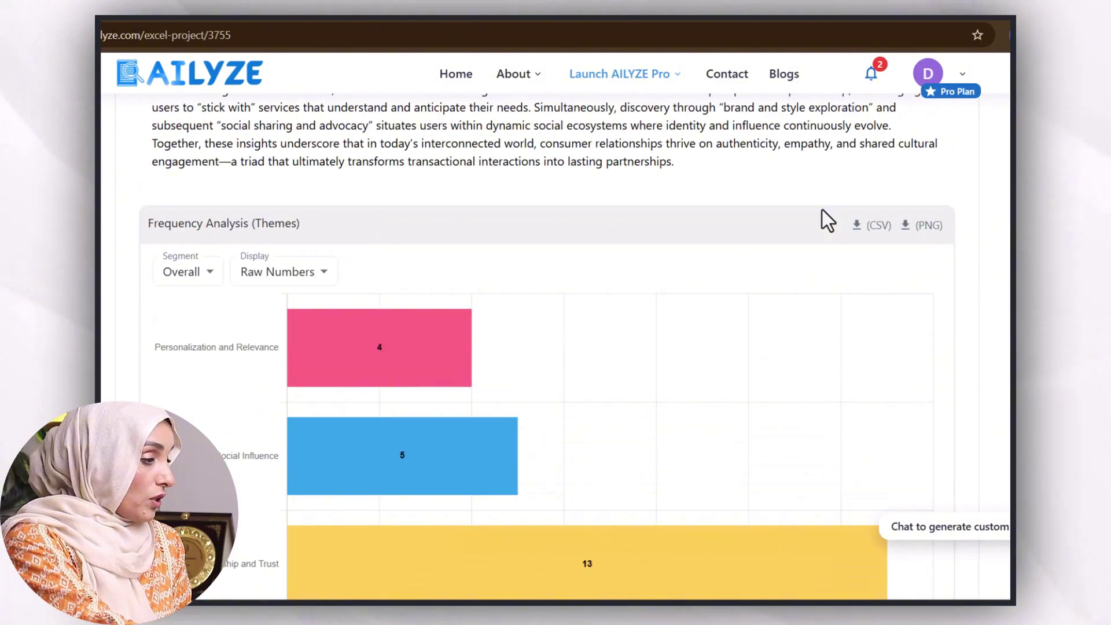
{"action": "left_click", "coordinate": [910, 229]}
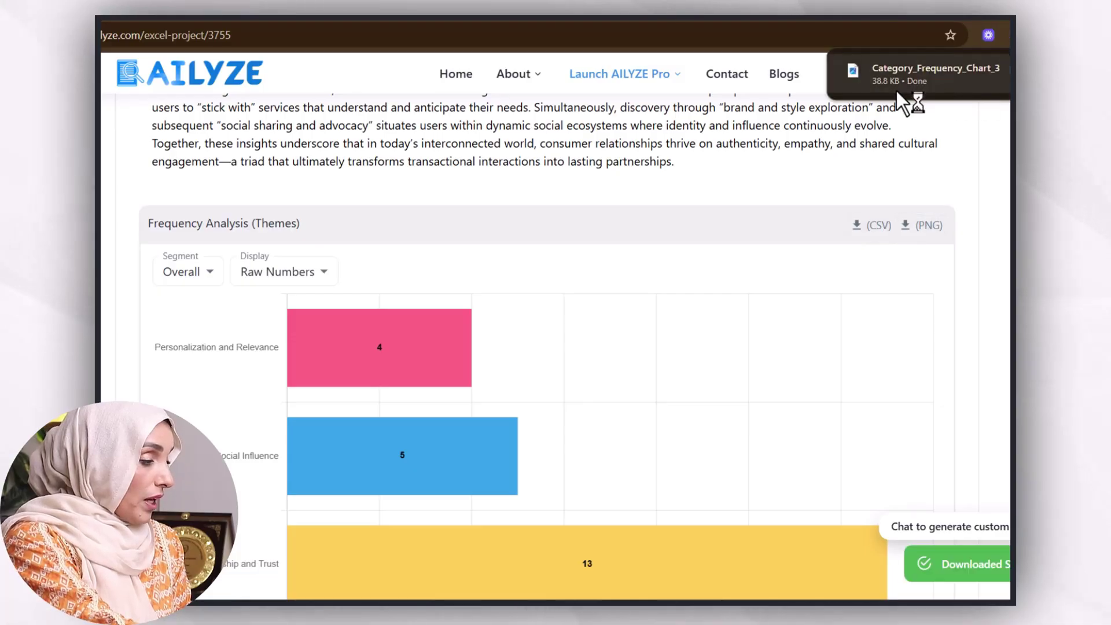
{"action": "left_click", "coordinate": [900, 66]}
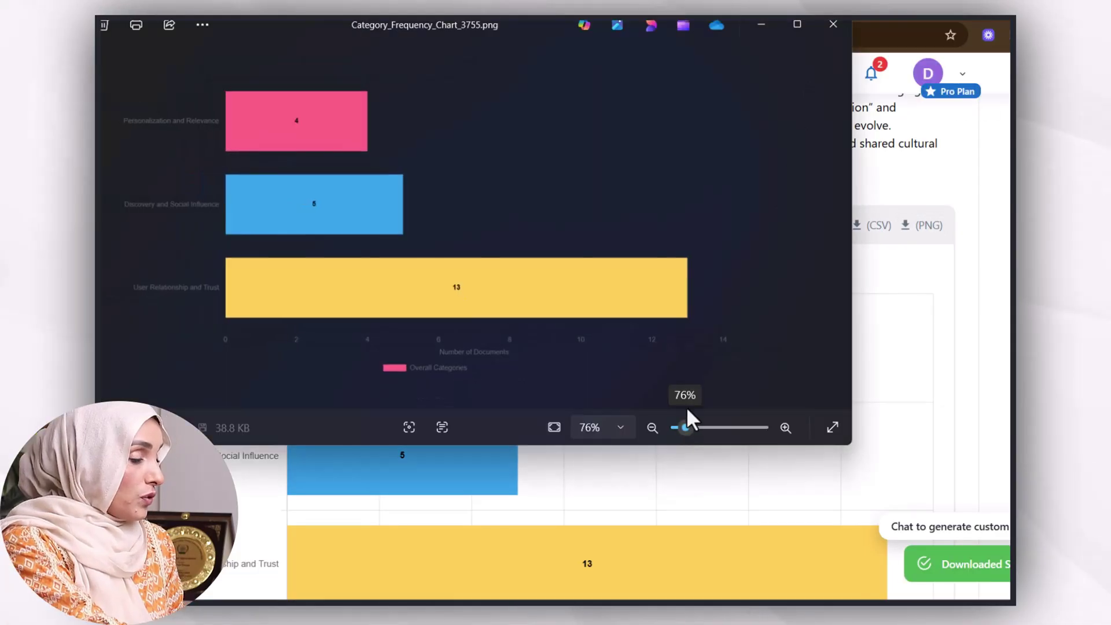
{"action": "left_click", "coordinate": [834, 24]}
Expand the Personalization and Relevance codebook entry to read it, then collapse it
{"action": "scroll", "coordinate": [836, 338], "scroll_direction": "down", "scroll_amount": 6}
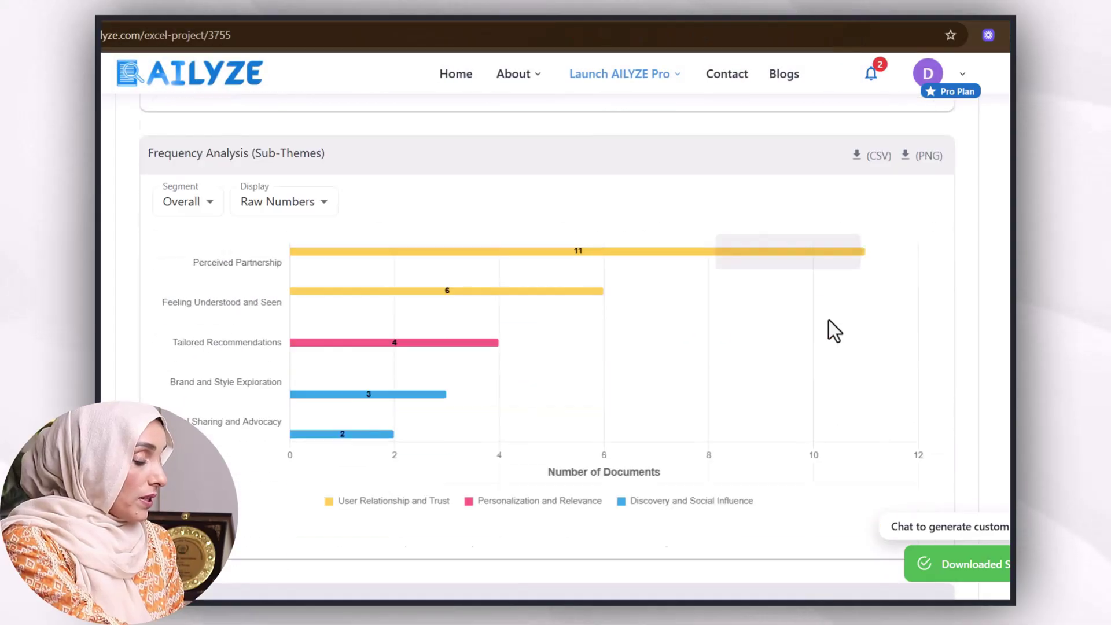
{"action": "scroll", "coordinate": [322, 237], "scroll_direction": "down", "scroll_amount": 4}
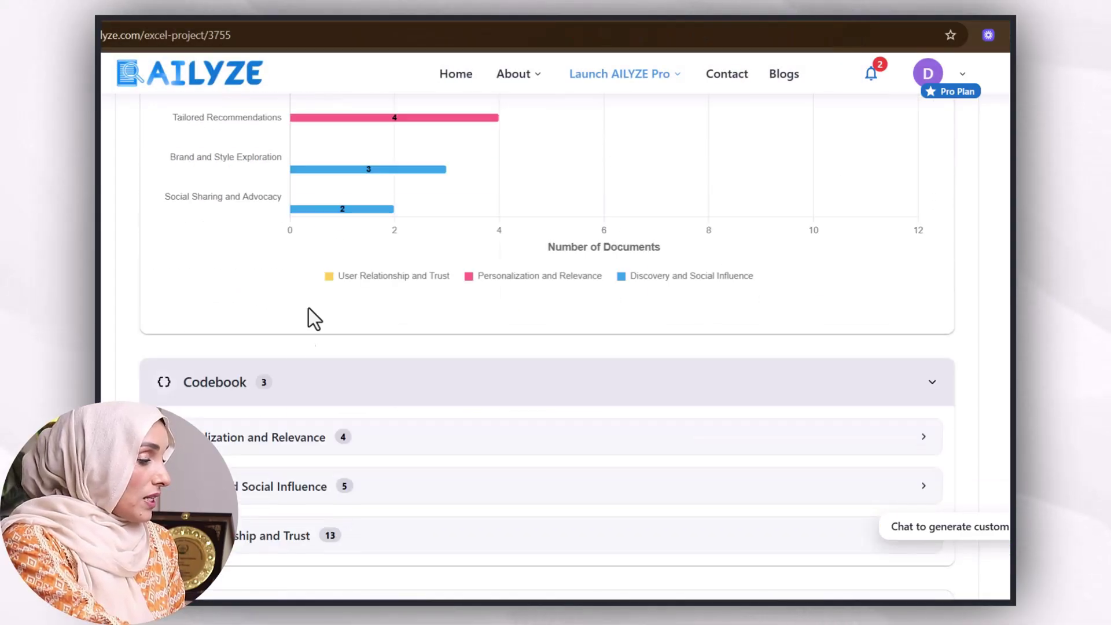
{"action": "left_click", "coordinate": [271, 446]}
{"action": "scroll", "coordinate": [913, 372], "scroll_direction": "down", "scroll_amount": 1}
{"action": "left_click", "coordinate": [920, 365]}
{"action": "scroll", "coordinate": [255, 348], "scroll_direction": "down", "scroll_amount": 4}
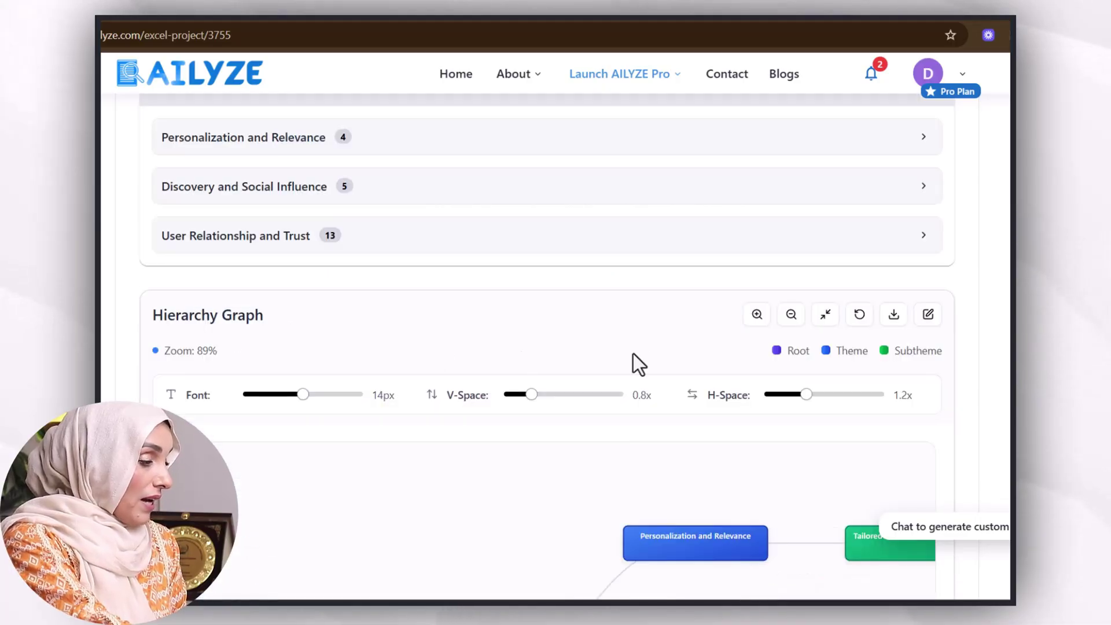
{"action": "scroll", "coordinate": [909, 479], "scroll_direction": "down", "scroll_amount": 4}
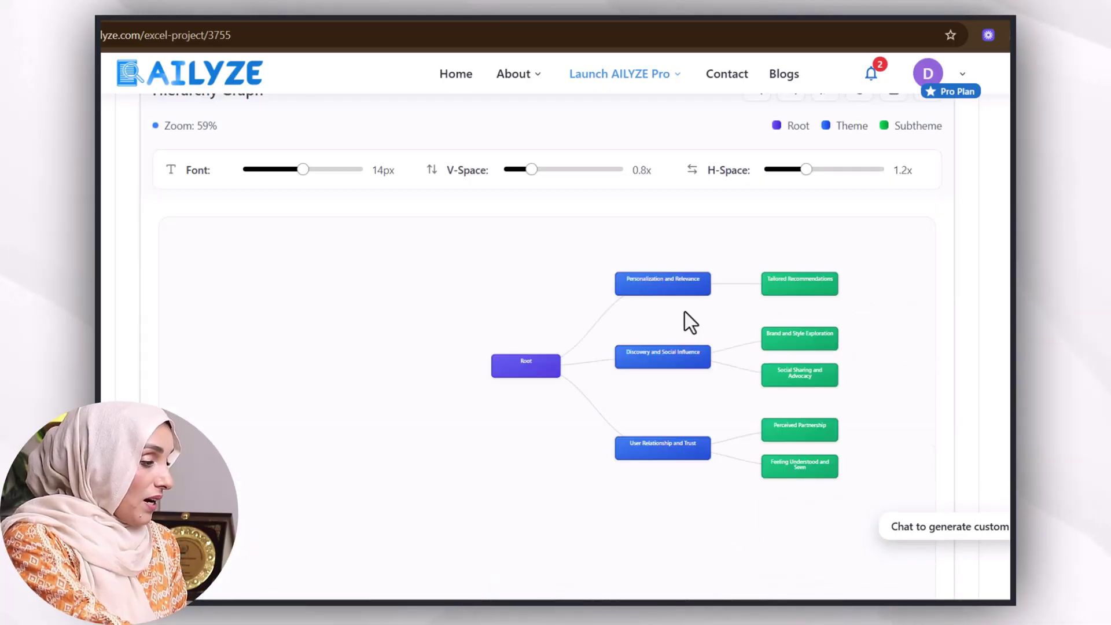
{"action": "scroll", "coordinate": [866, 149], "scroll_direction": "up", "scroll_amount": 1}
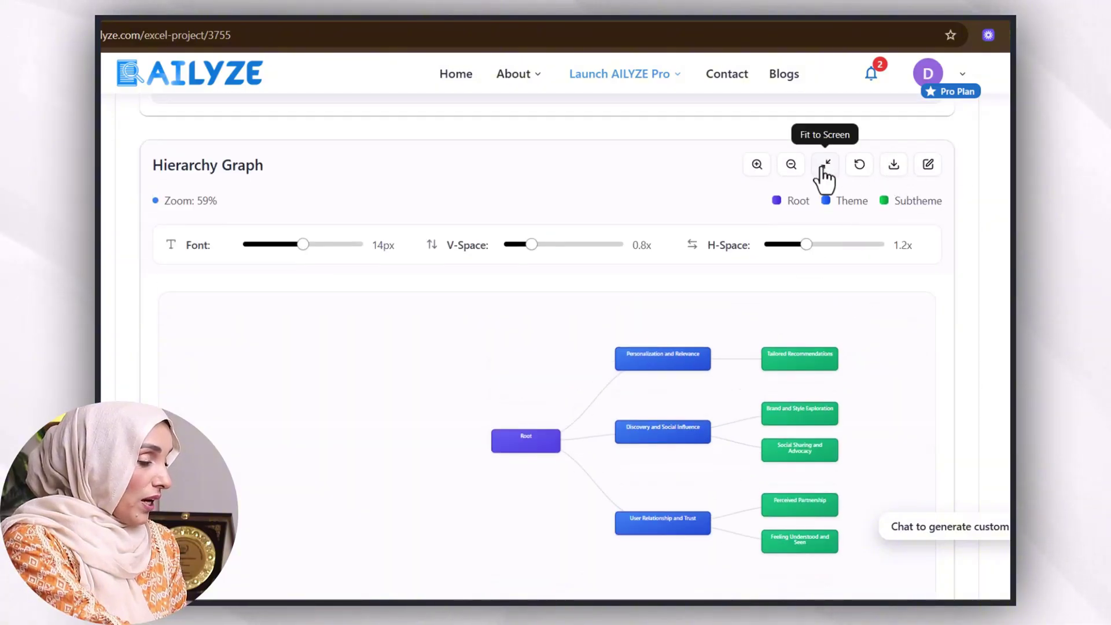
{"action": "scroll", "coordinate": [822, 399], "scroll_direction": "down", "scroll_amount": 4}
{"action": "scroll", "coordinate": [776, 379], "scroll_direction": "up", "scroll_amount": 5}
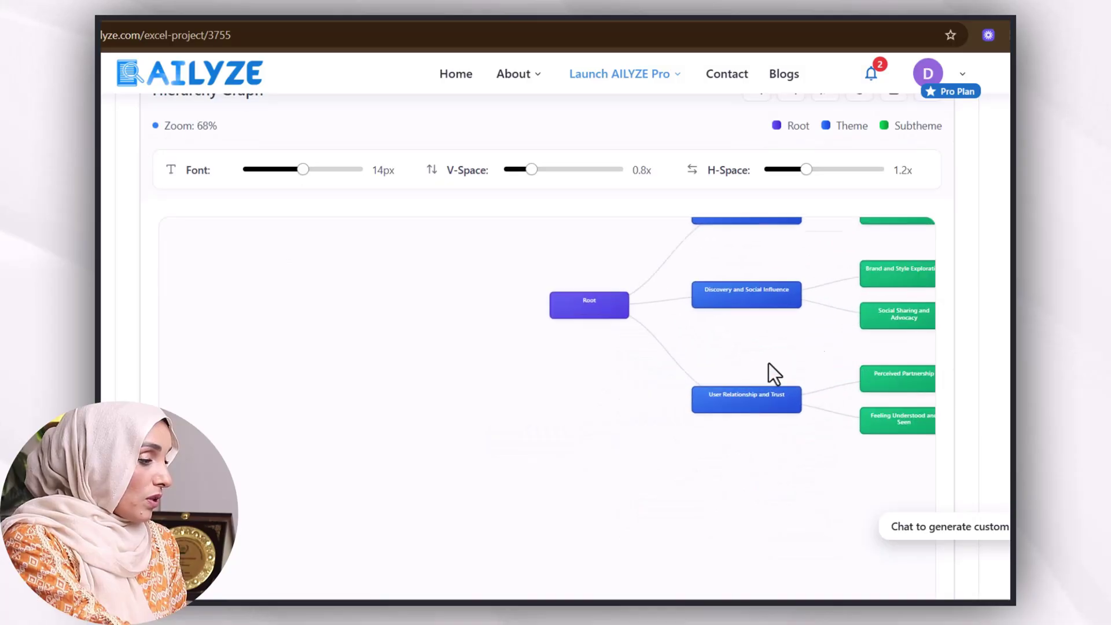
{"action": "scroll", "coordinate": [1000, 358], "scroll_direction": "down", "scroll_amount": 10}
{"action": "scroll", "coordinate": [999, 357], "scroll_direction": "up", "scroll_amount": 3}
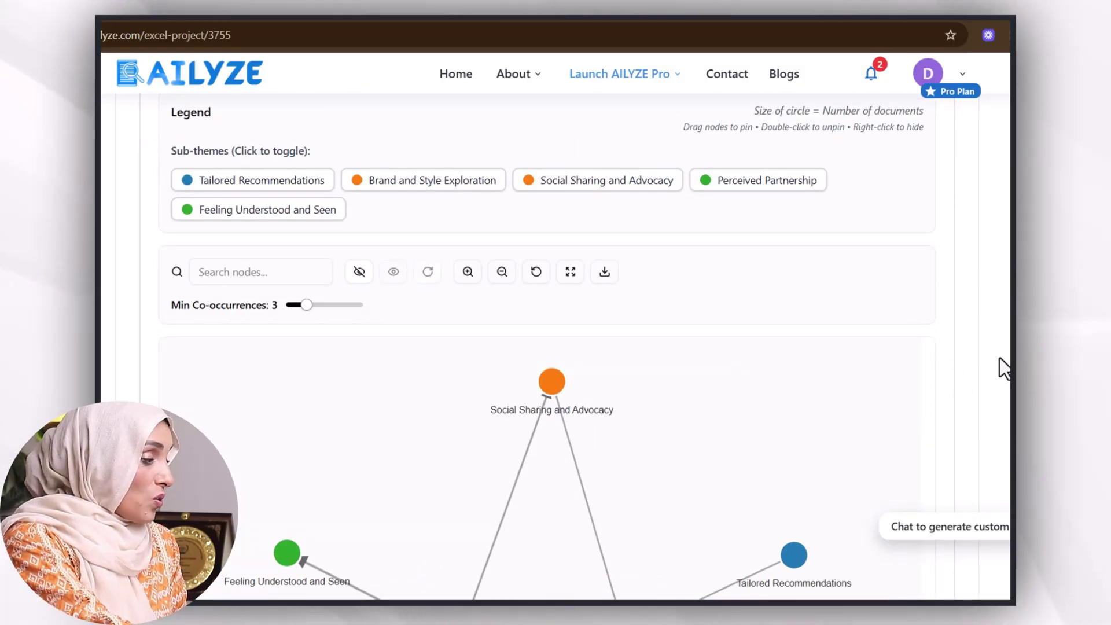
{"action": "scroll", "coordinate": [999, 358], "scroll_direction": "down", "scroll_amount": 1}
{"action": "mouse_move", "coordinate": [307, 230]}
{"action": "left_mouse_down"}
{"action": "mouse_move", "coordinate": [385, 270]}
{"action": "mouse_move", "coordinate": [307, 231]}
{"action": "left_mouse_up"}
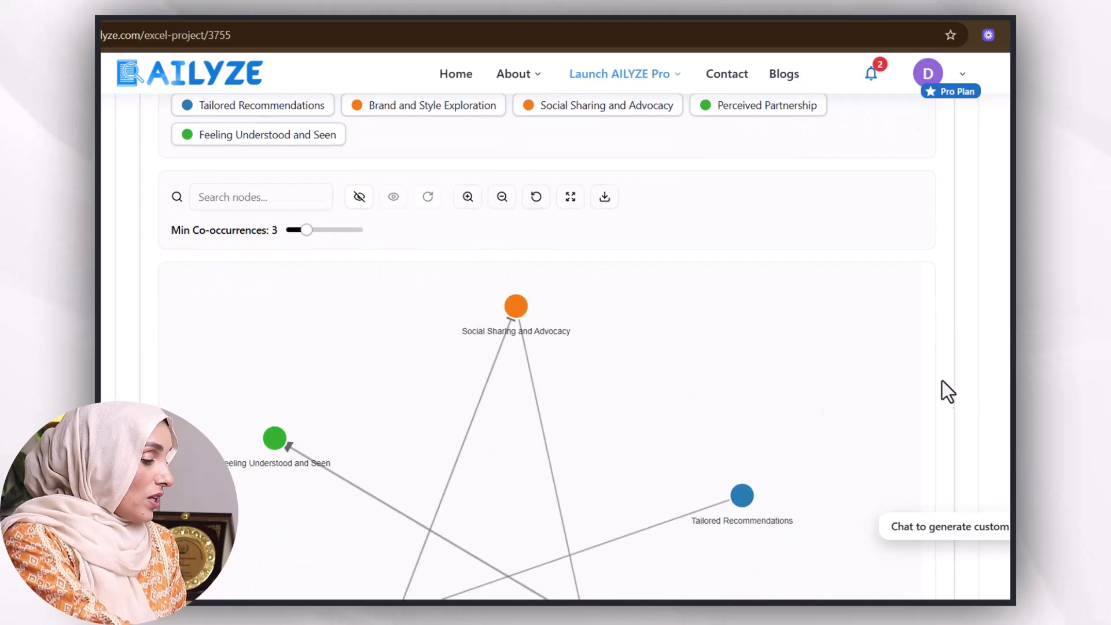
{"action": "scroll", "coordinate": [944, 371], "scroll_direction": "down", "scroll_amount": 3}
{"action": "scroll", "coordinate": [898, 346], "scroll_direction": "up", "scroll_amount": 3}
{"action": "scroll", "coordinate": [831, 302], "scroll_direction": "down", "scroll_amount": 2}
{"action": "scroll", "coordinate": [831, 302], "scroll_direction": "down", "scroll_amount": 1}
{"action": "scroll", "coordinate": [831, 302], "scroll_direction": "up", "scroll_amount": 3}
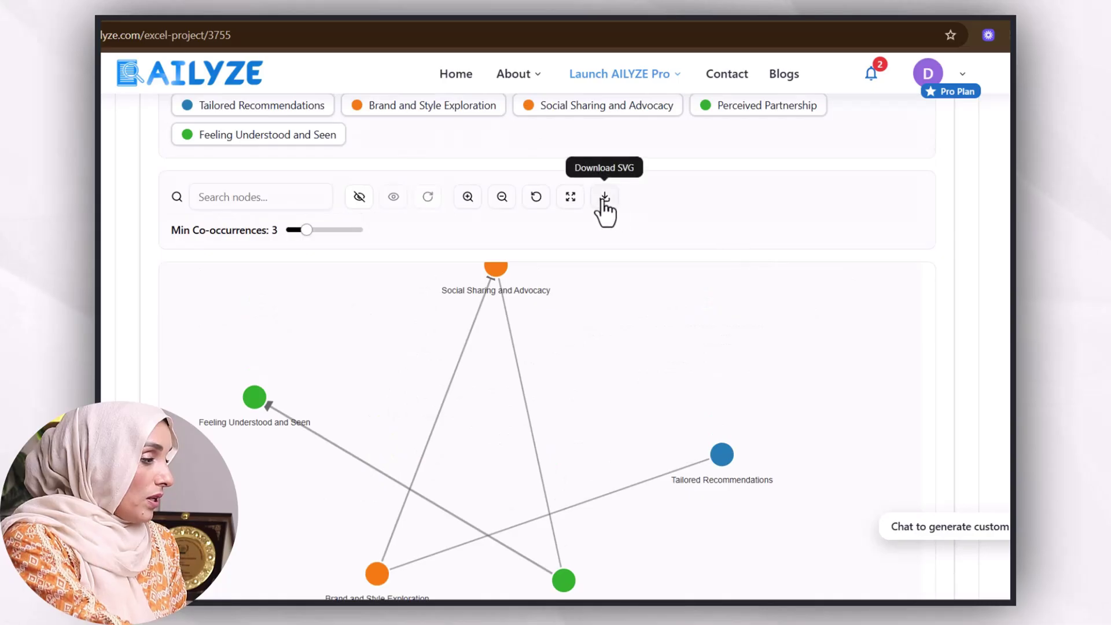
{"action": "scroll", "coordinate": [958, 367], "scroll_direction": "down", "scroll_amount": 10}
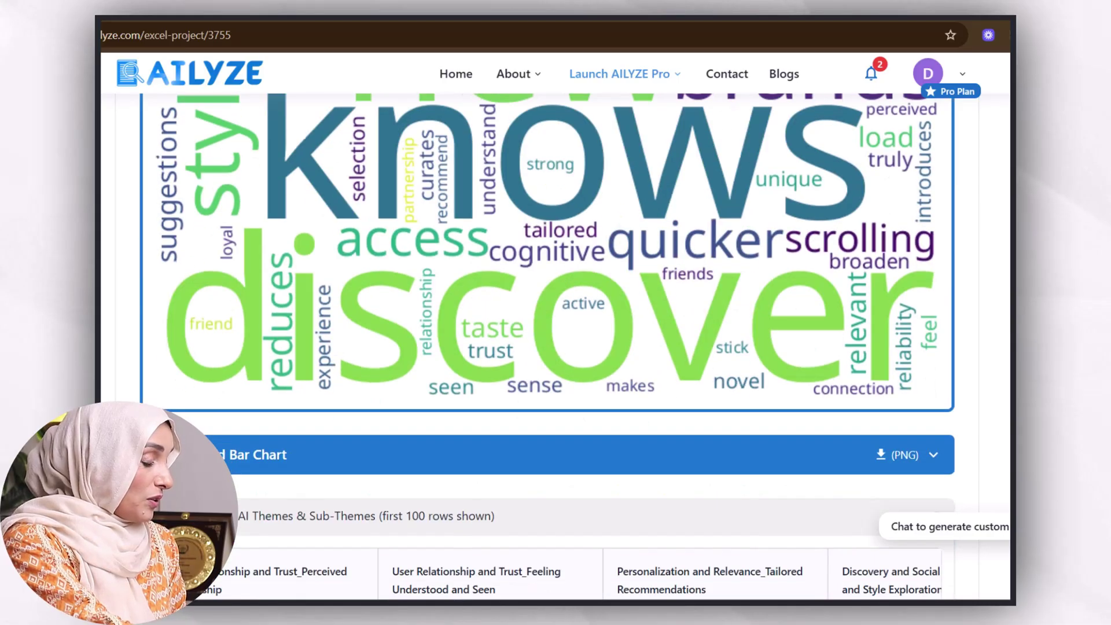
Scroll the coded data table across to the Themes column, then down to Tailored Recommendations
{"action": "scroll", "coordinate": [959, 367], "scroll_direction": "down", "scroll_amount": 3}
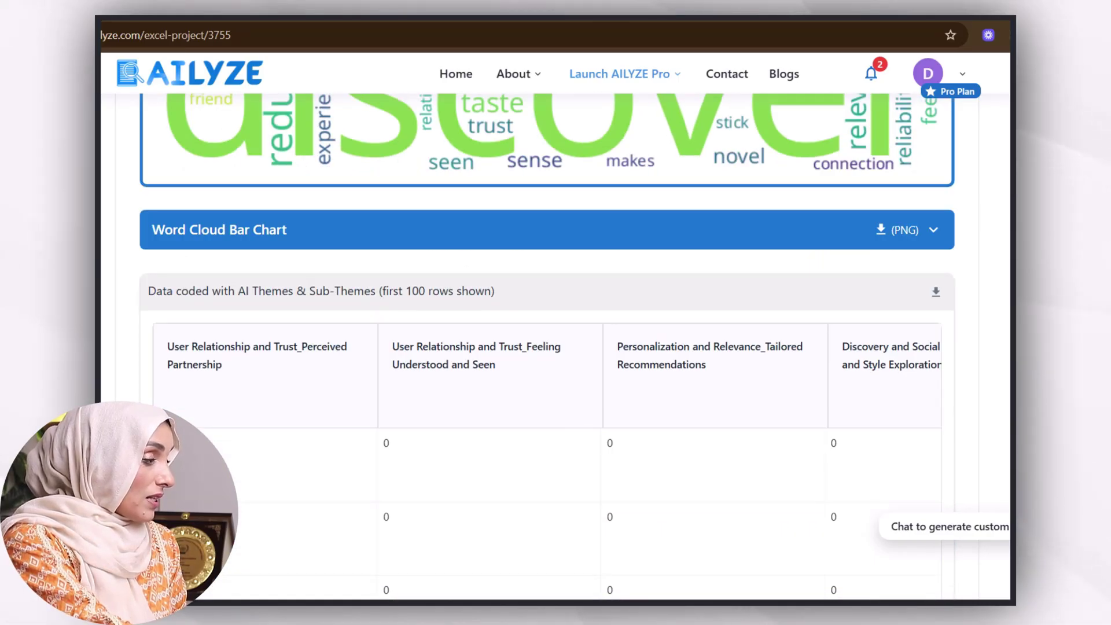
{"action": "scroll", "coordinate": [741, 440], "scroll_direction": "down", "scroll_amount": 6}
{"action": "scroll", "coordinate": [739, 447], "scroll_direction": "up", "scroll_amount": 3}
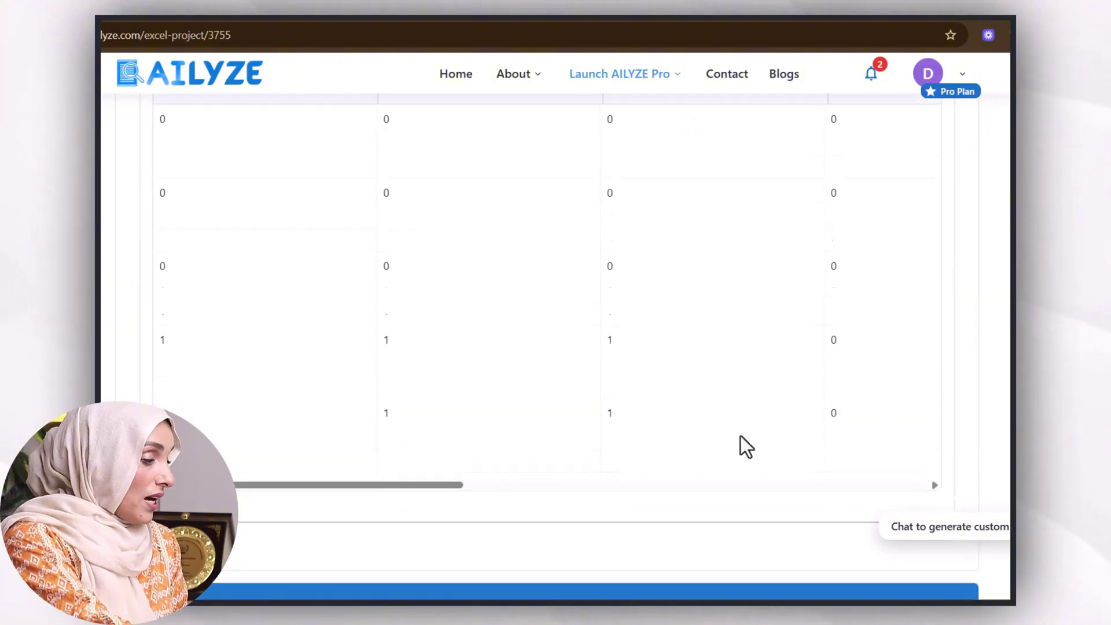
{"action": "left_click_drag", "start_coordinate": [438, 585], "coordinate": [700, 545]}
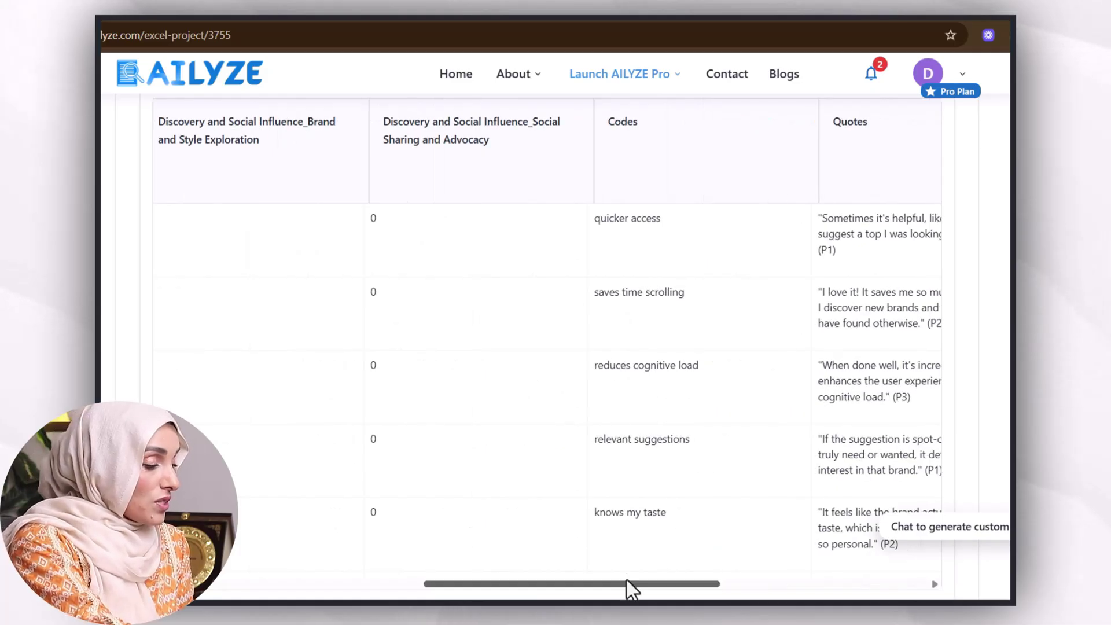
{"action": "left_click_drag", "start_coordinate": [630, 584], "coordinate": [793, 576]}
{"action": "scroll", "coordinate": [793, 387], "scroll_direction": "up", "scroll_amount": 3}
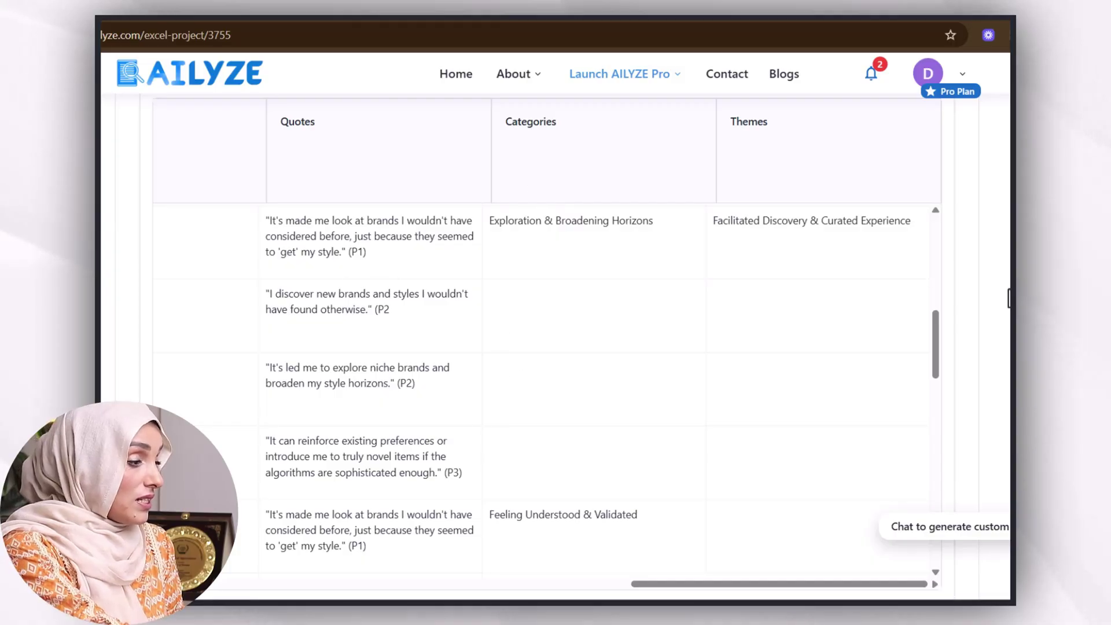
{"action": "scroll", "coordinate": [547, 347], "scroll_direction": "down", "scroll_amount": 8}
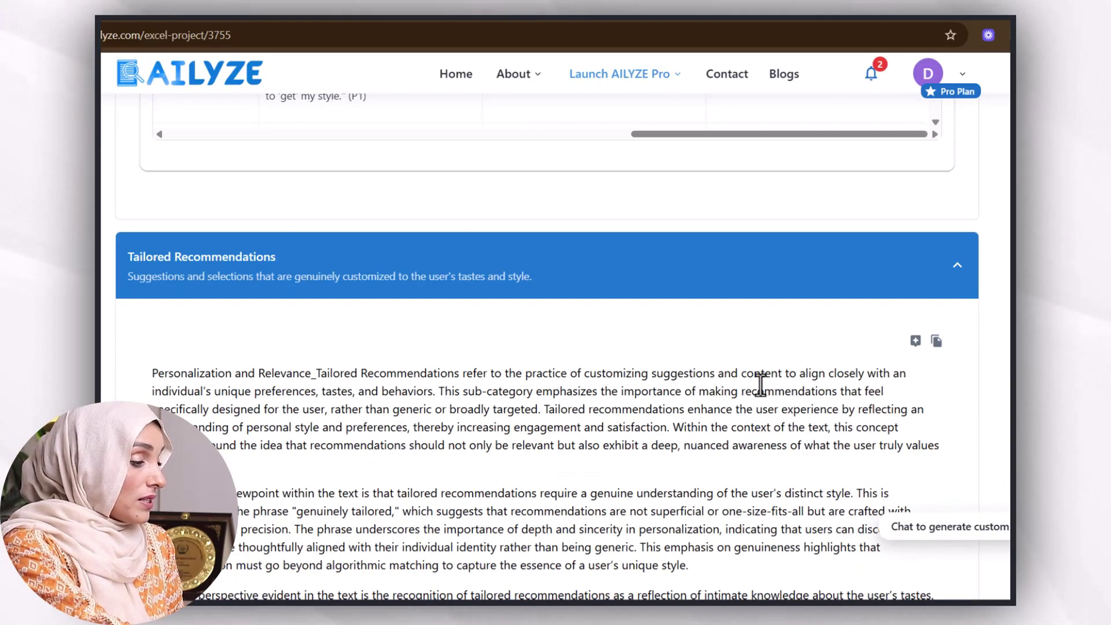
Read the Tailored Recommendations and Perceived Partnership analyses and their 11 quotes, down to Feeling Understood and Seen
{"action": "scroll", "coordinate": [612, 384], "scroll_direction": "up", "scroll_amount": 7}
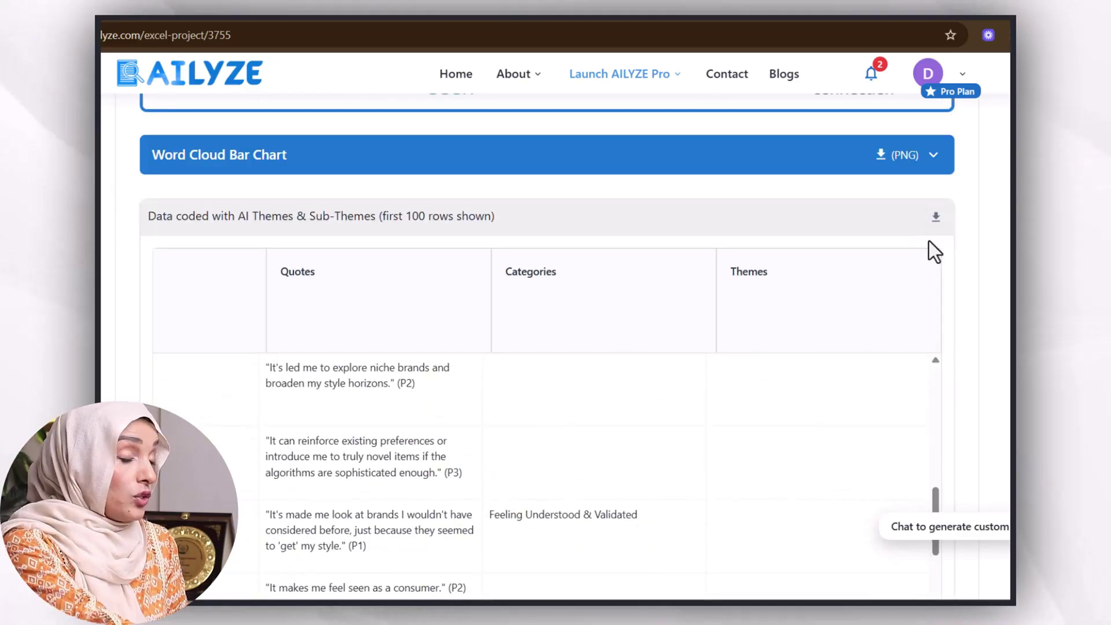
{"action": "scroll", "coordinate": [787, 388], "scroll_direction": "down", "scroll_amount": 3}
{"action": "scroll", "coordinate": [787, 388], "scroll_direction": "down", "scroll_amount": 2}
{"action": "scroll", "coordinate": [998, 313], "scroll_direction": "down", "scroll_amount": 5}
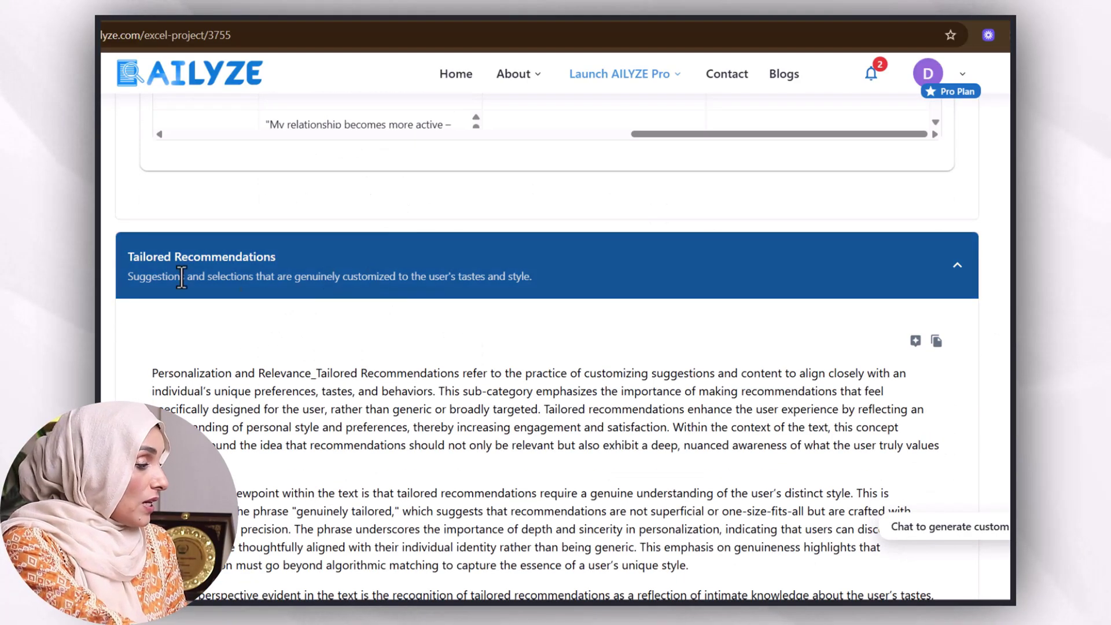
{"action": "scroll", "coordinate": [231, 385], "scroll_direction": "down", "scroll_amount": 7}
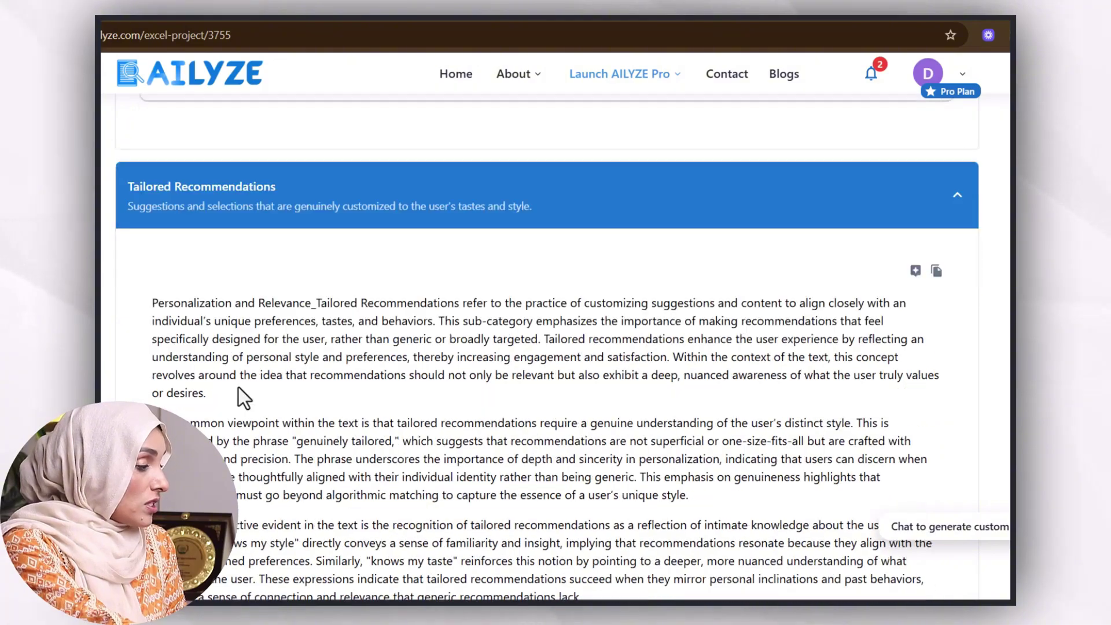
{"action": "scroll", "coordinate": [220, 359], "scroll_direction": "down", "scroll_amount": 3}
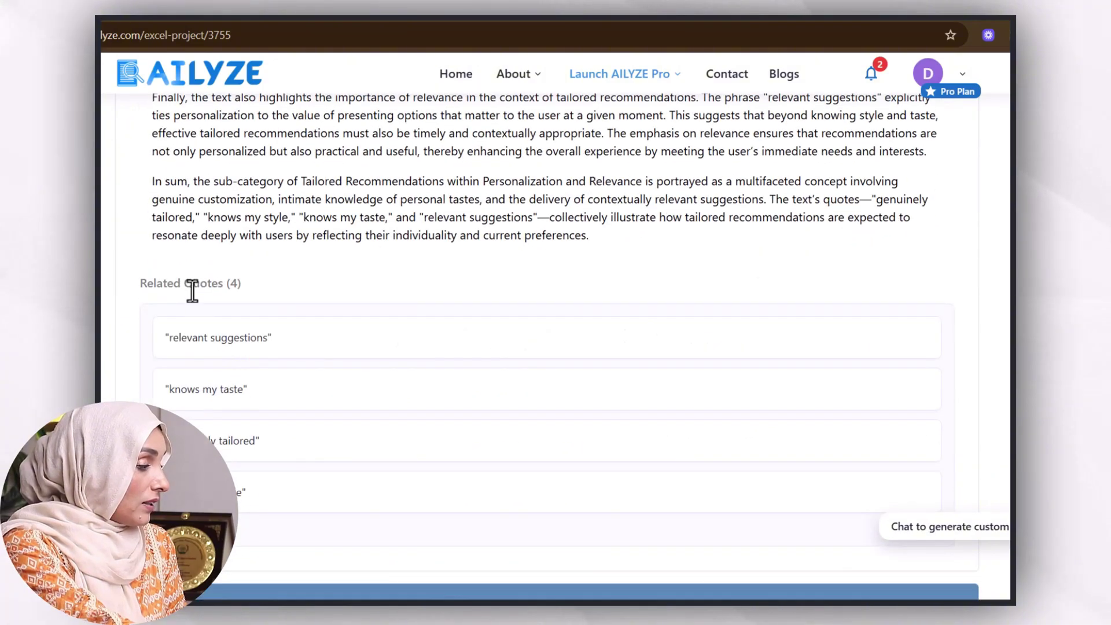
{"action": "scroll", "coordinate": [221, 378], "scroll_direction": "down", "scroll_amount": 3}
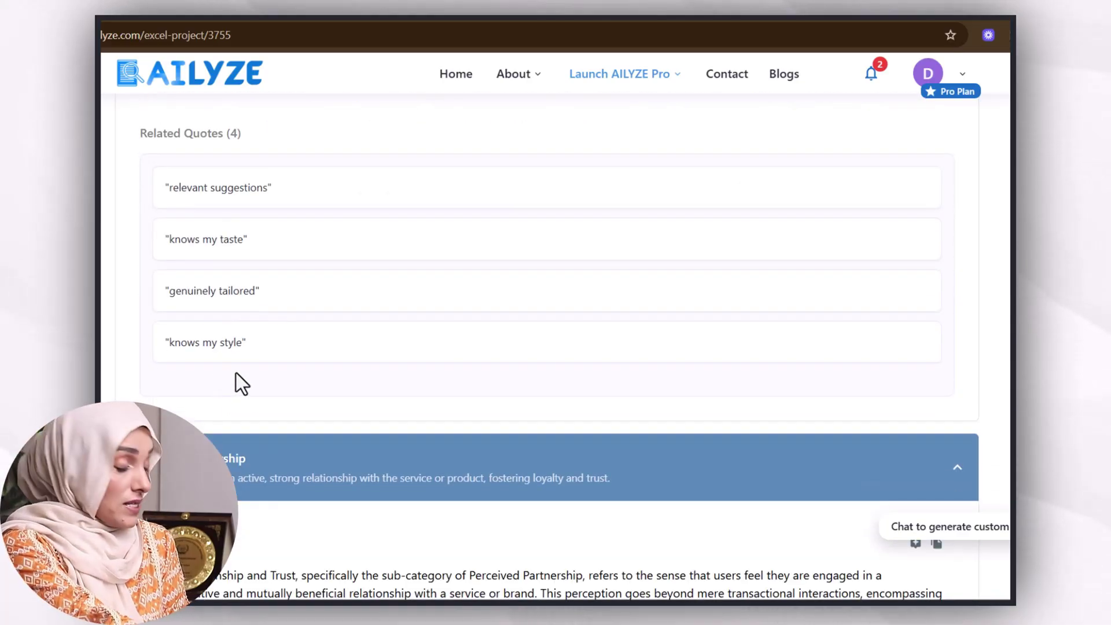
{"action": "scroll", "coordinate": [236, 374], "scroll_direction": "down", "scroll_amount": 4}
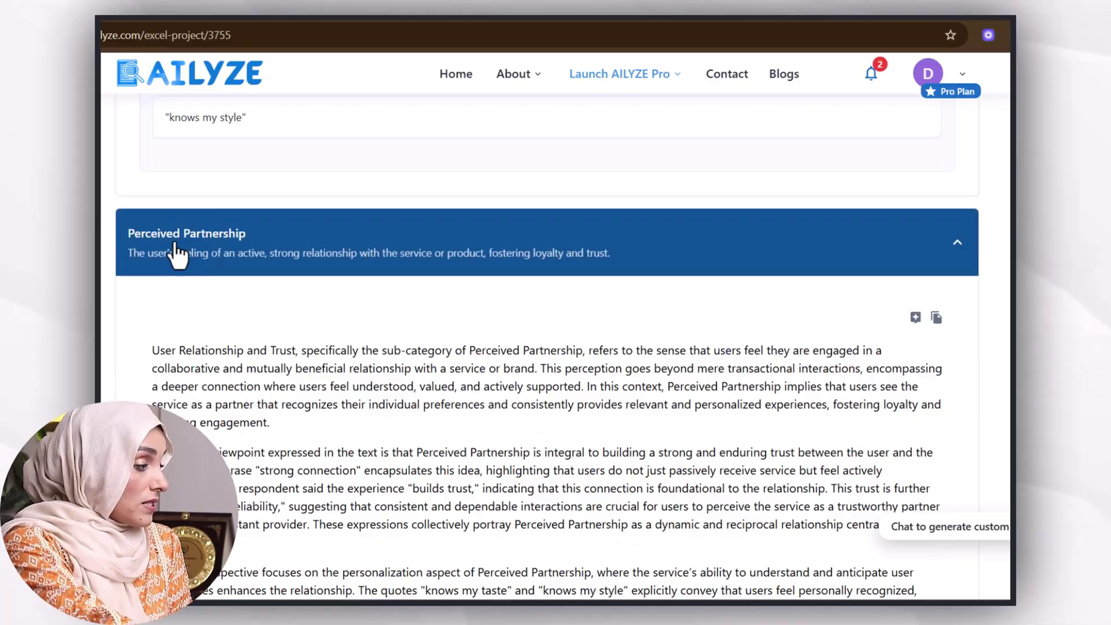
{"action": "scroll", "coordinate": [315, 376], "scroll_direction": "down", "scroll_amount": 8}
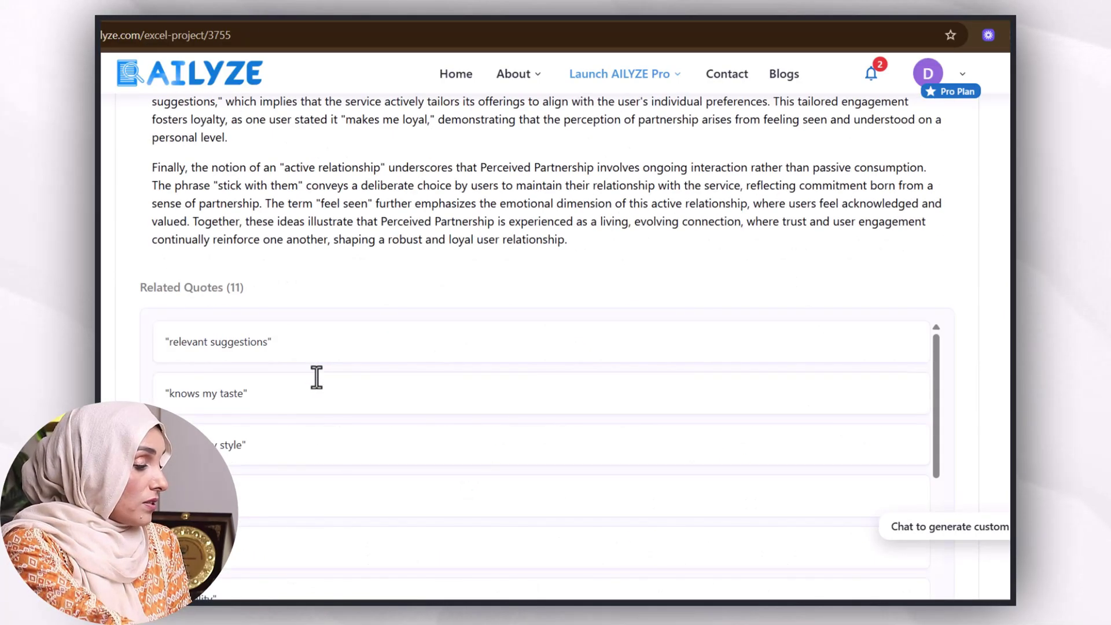
{"action": "scroll", "coordinate": [303, 386], "scroll_direction": "down", "scroll_amount": 5}
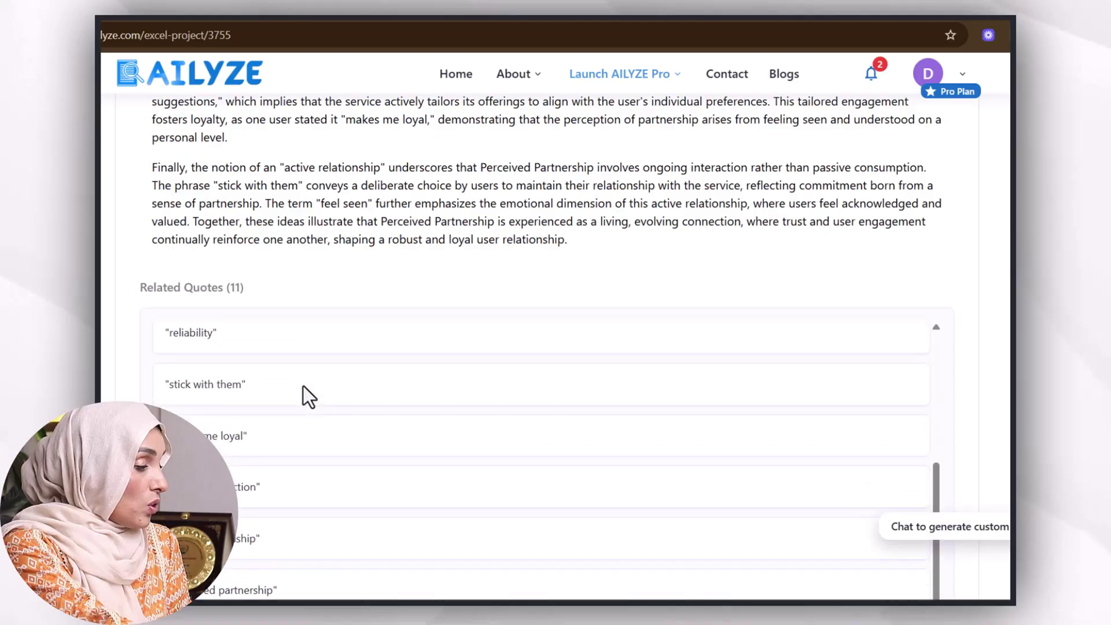
{"action": "scroll", "coordinate": [518, 440], "scroll_direction": "down", "scroll_amount": 8}
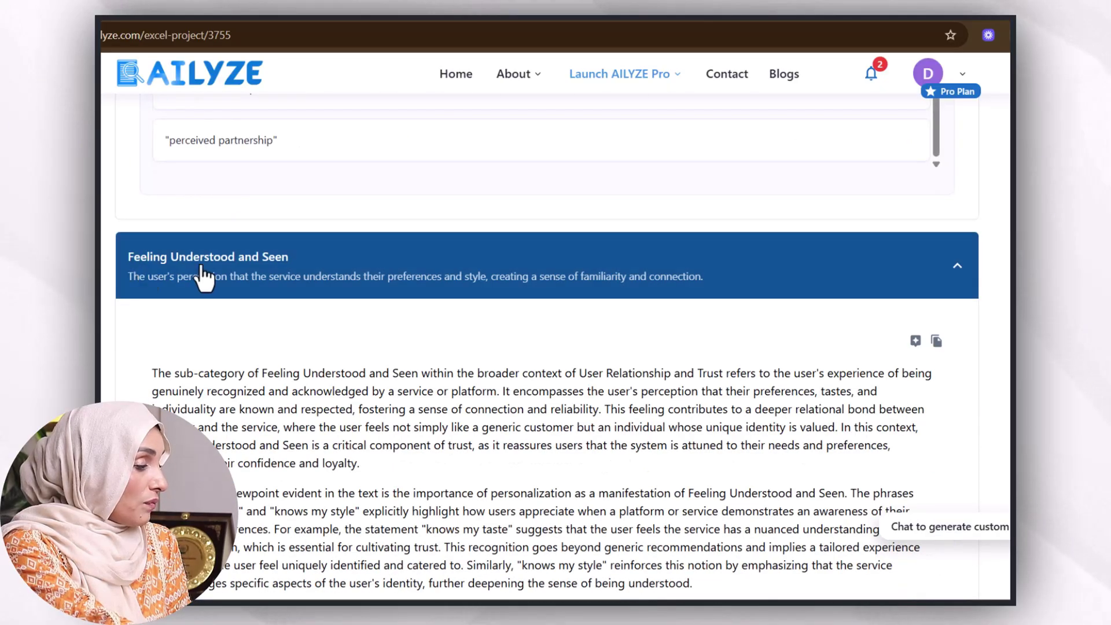
Read the Feeling Understood and Seen analysis and copy its text
{"action": "scroll", "coordinate": [174, 408], "scroll_direction": "down", "scroll_amount": 10}
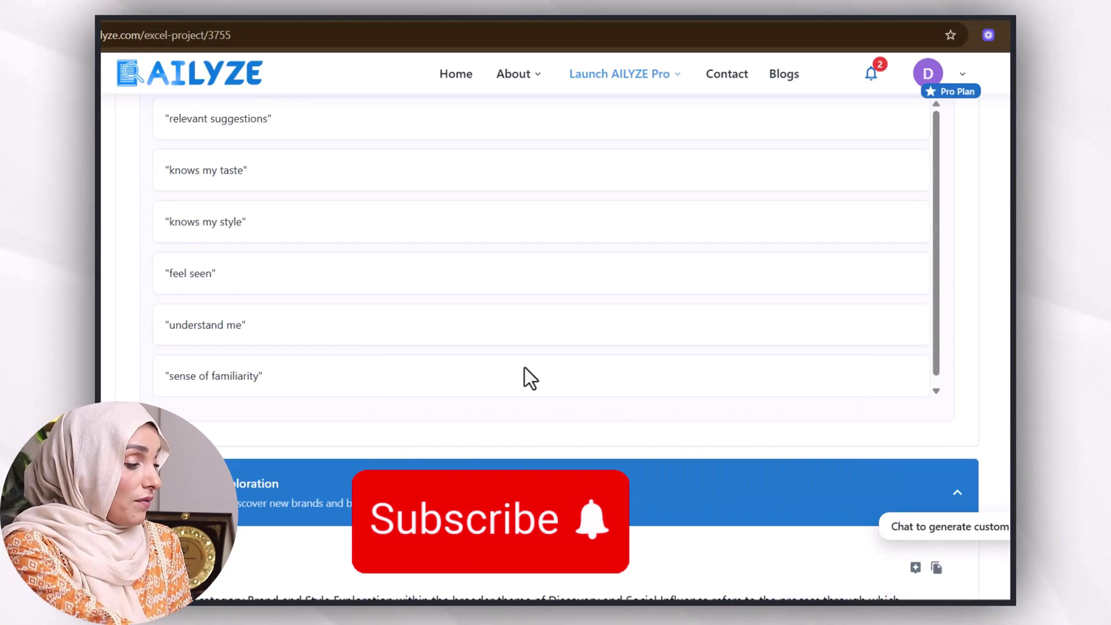
{"action": "scroll", "coordinate": [524, 371], "scroll_direction": "up", "scroll_amount": 10}
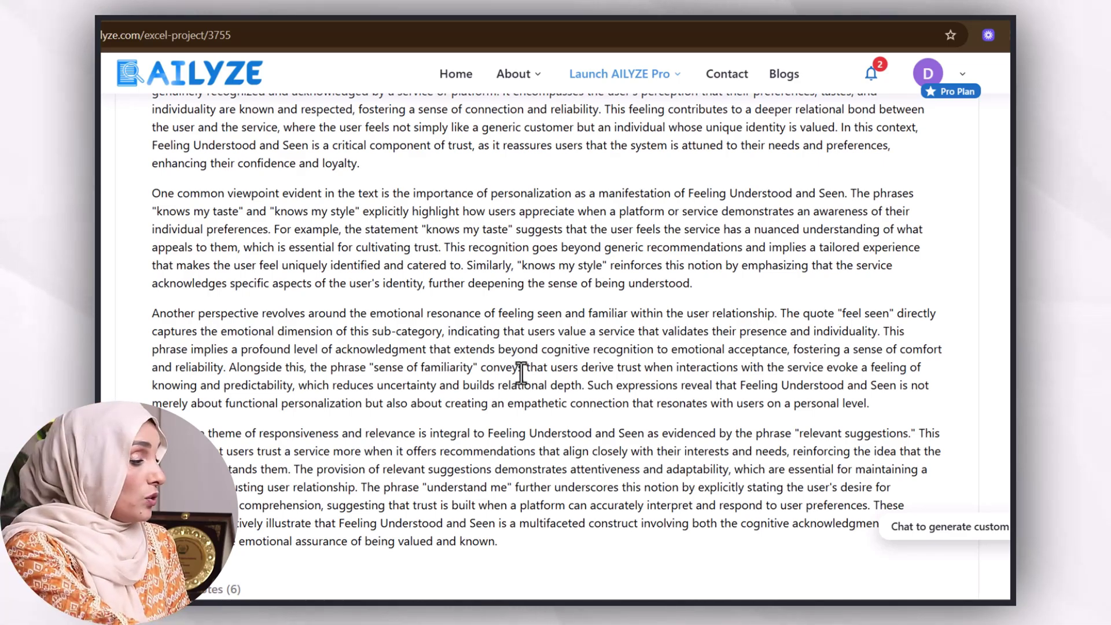
{"action": "scroll", "coordinate": [521, 373], "scroll_direction": "up", "scroll_amount": 4}
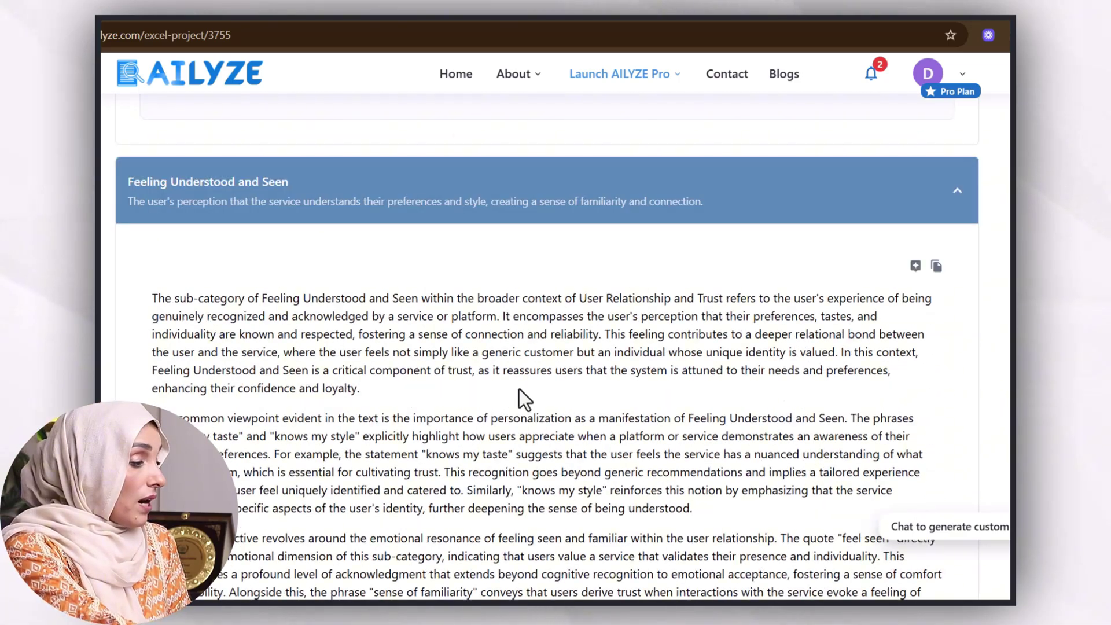
{"action": "left_click", "coordinate": [936, 268]}
Continue past its 6 related quotes to the Brand and Style Exploration section
{"action": "scroll", "coordinate": [684, 457], "scroll_direction": "down", "scroll_amount": 10}
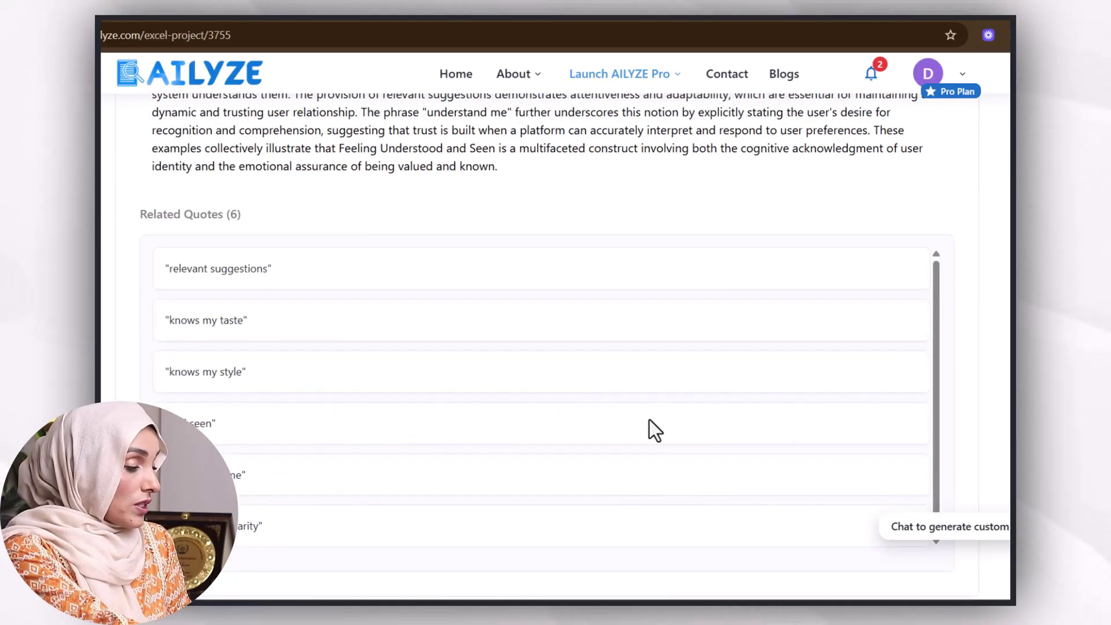
{"action": "scroll", "coordinate": [217, 326], "scroll_direction": "down", "scroll_amount": 1}
{"action": "scroll", "coordinate": [318, 436], "scroll_direction": "down", "scroll_amount": 5}
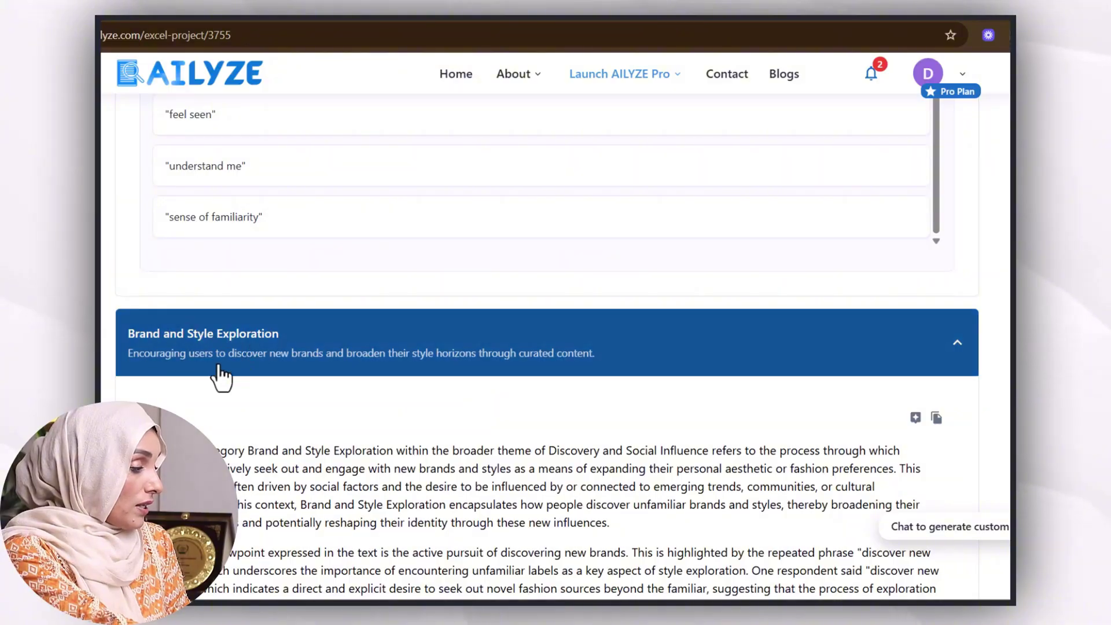
Check the end of the report, then leave it and return to the projects home page
{"action": "scroll", "coordinate": [216, 377], "scroll_direction": "down", "scroll_amount": 8}
{"action": "scroll", "coordinate": [218, 365], "scroll_direction": "down", "scroll_amount": 15}
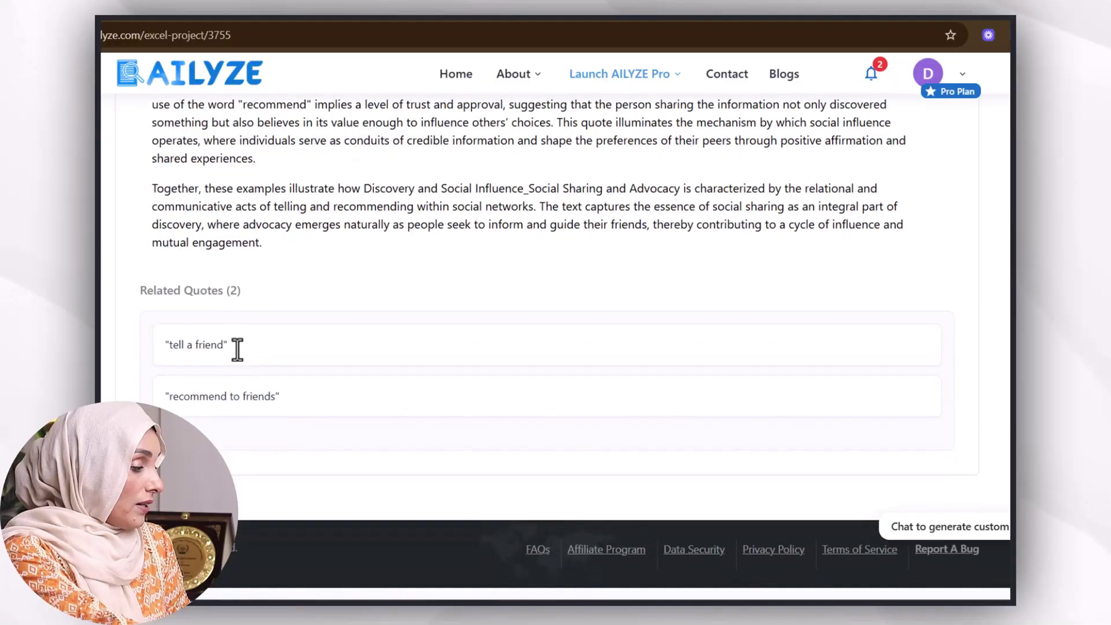
{"action": "scroll", "coordinate": [288, 384], "scroll_direction": "up", "scroll_amount": 15}
{"action": "scroll", "coordinate": [287, 384], "scroll_direction": "up", "scroll_amount": 20}
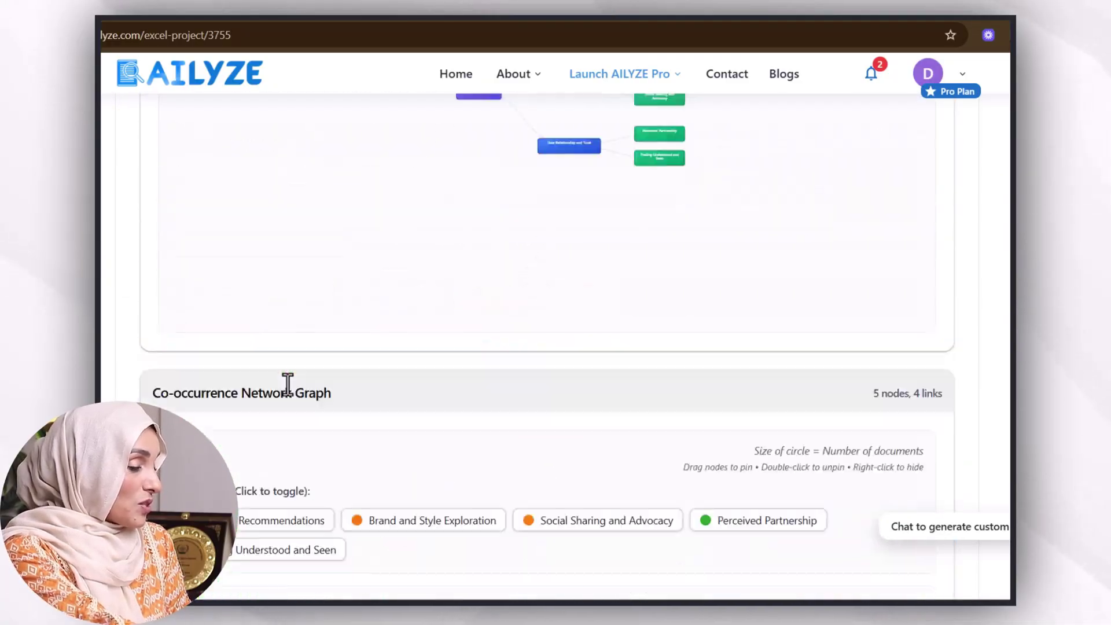
{"action": "scroll", "coordinate": [290, 384], "scroll_direction": "up", "scroll_amount": 10}
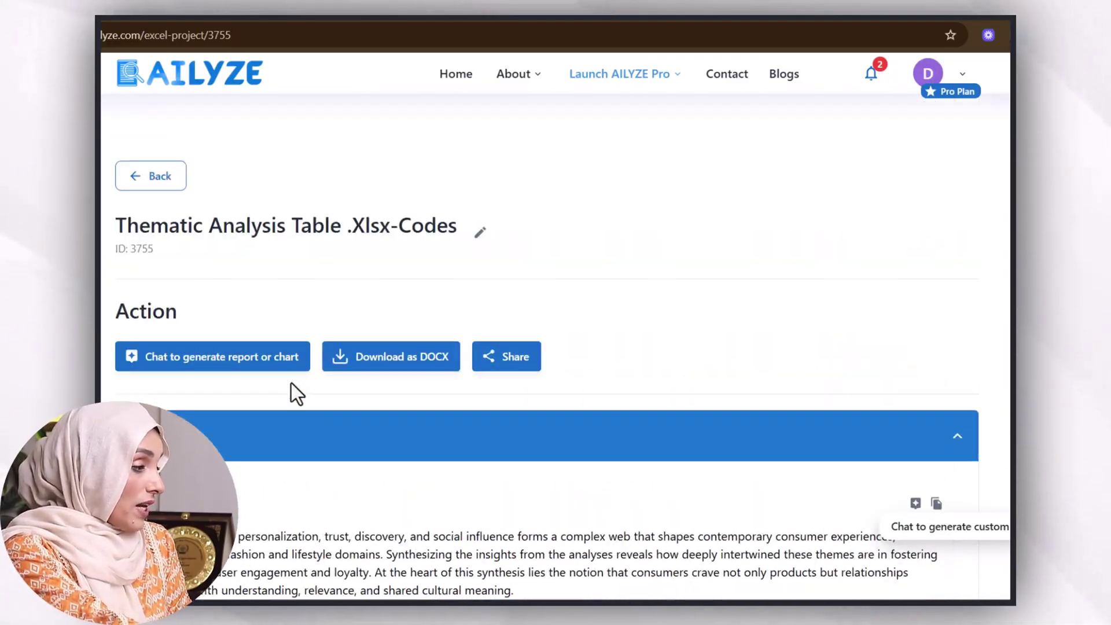
{"action": "left_click", "coordinate": [149, 176]}
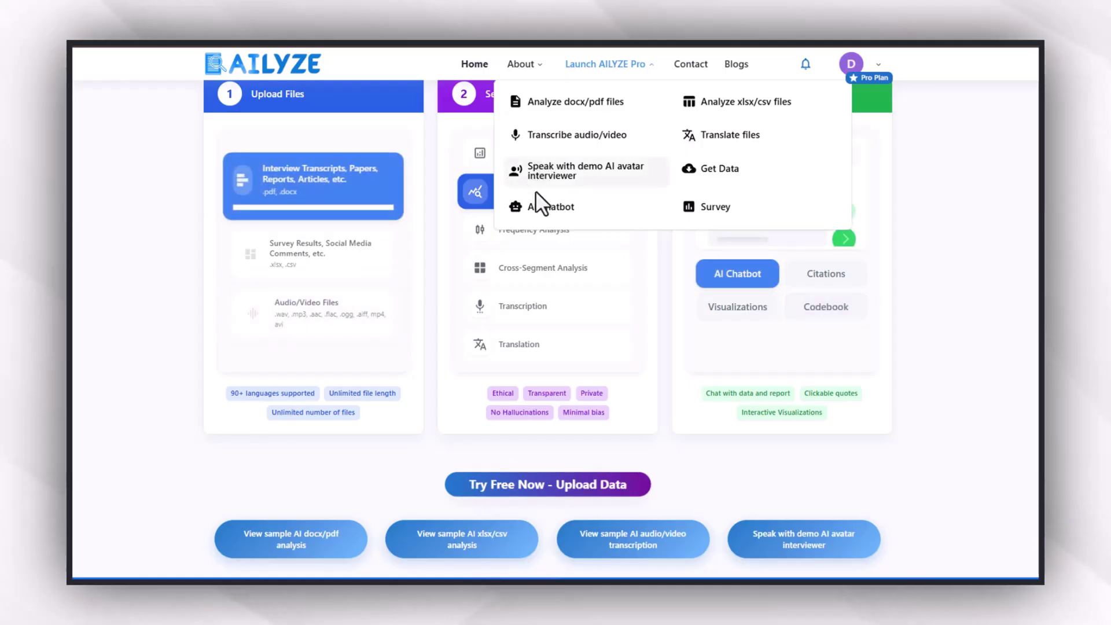
Create a new docx/pdf project and upload Participant_01_WRSEmO9.docx and Participant_02_2ub9GxE.docx from the device
{"action": "left_click", "coordinate": [537, 104]}
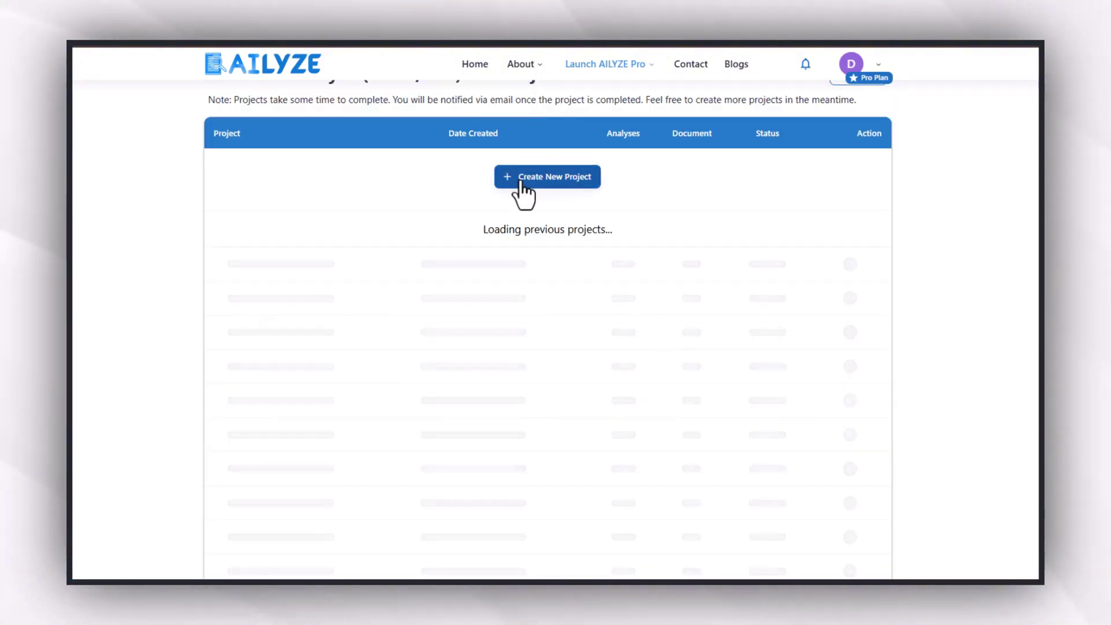
{"action": "left_click", "coordinate": [525, 231]}
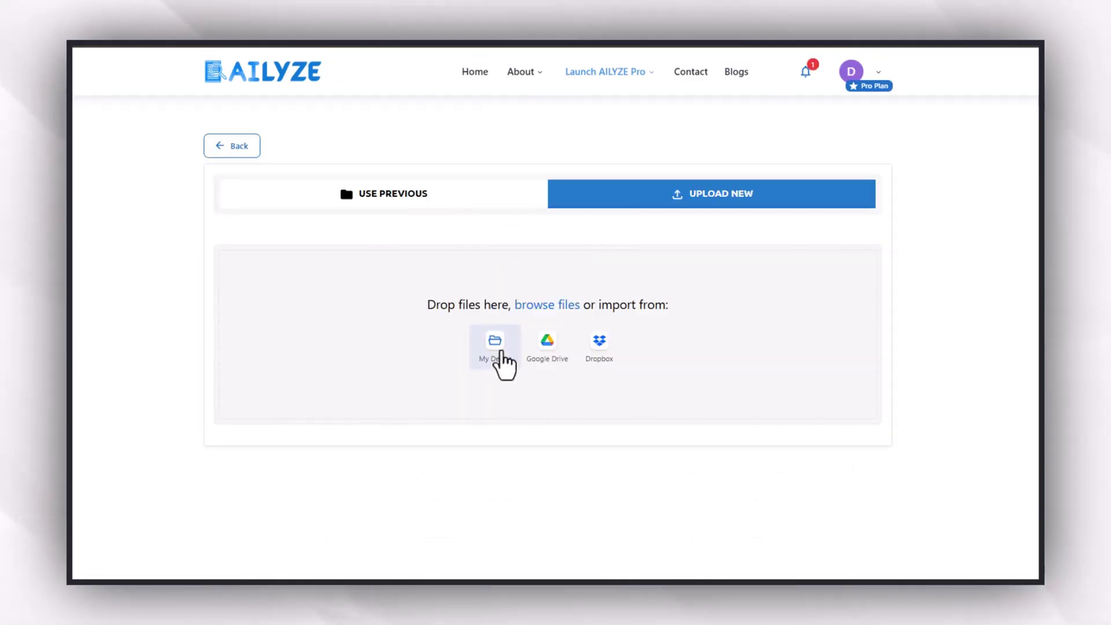
{"action": "left_click", "coordinate": [501, 355]}
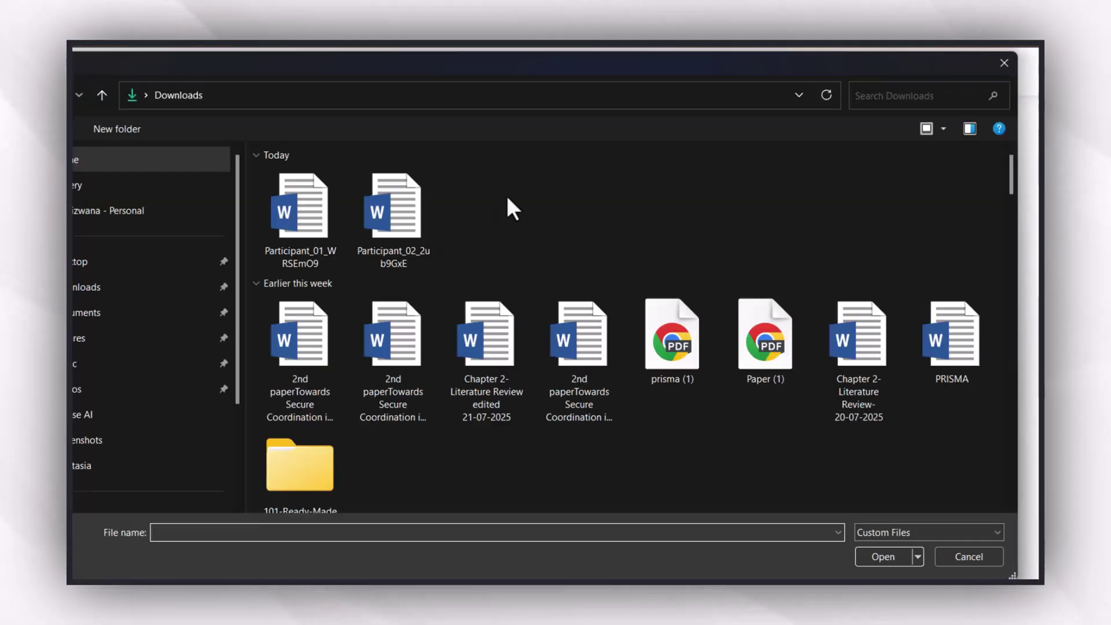
{"action": "left_click_drag", "start_coordinate": [496, 214], "coordinate": [291, 223]}
{"action": "left_click", "coordinate": [882, 558]}
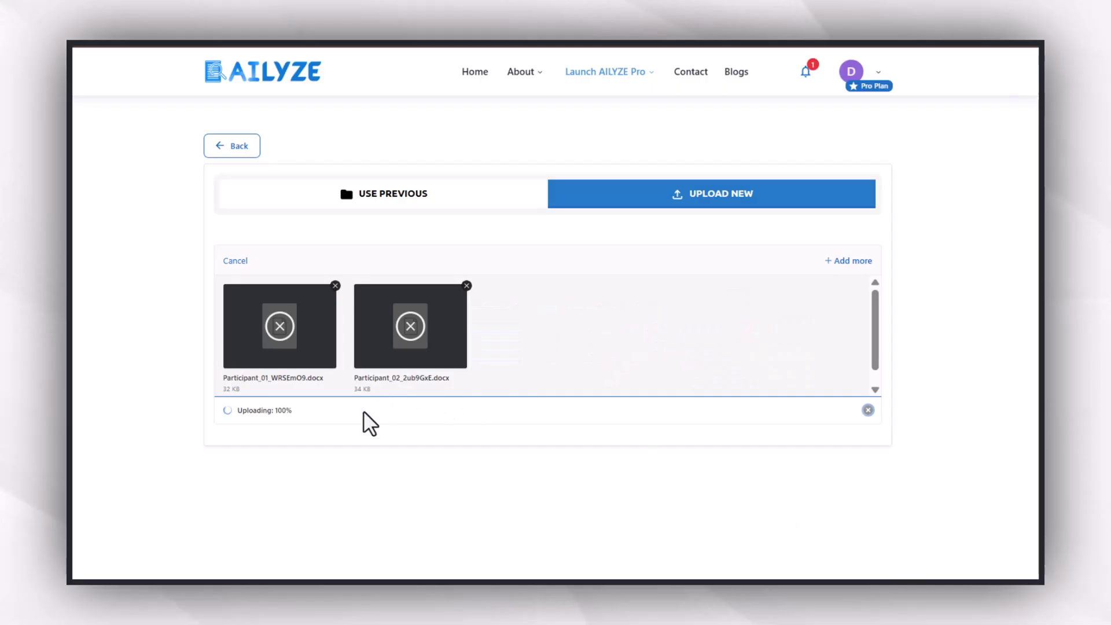
Include summary, themes with codebook and frequency, question answers, and cross-segment comparison in the analysis
{"action": "scroll", "coordinate": [362, 412], "scroll_direction": "down", "scroll_amount": 3}
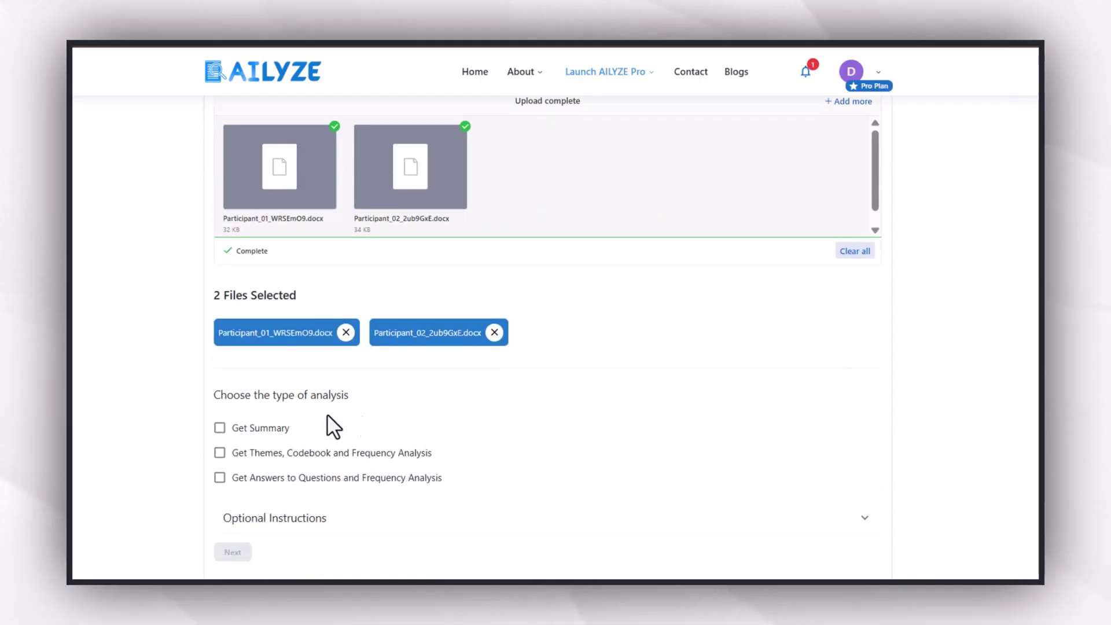
{"action": "left_click", "coordinate": [220, 428]}
{"action": "left_click", "coordinate": [220, 453]}
{"action": "left_click", "coordinate": [220, 478]}
{"action": "left_click", "coordinate": [220, 503]}
{"action": "scroll", "coordinate": [228, 524], "scroll_direction": "down", "scroll_amount": 1}
{"action": "left_click", "coordinate": [231, 510]}
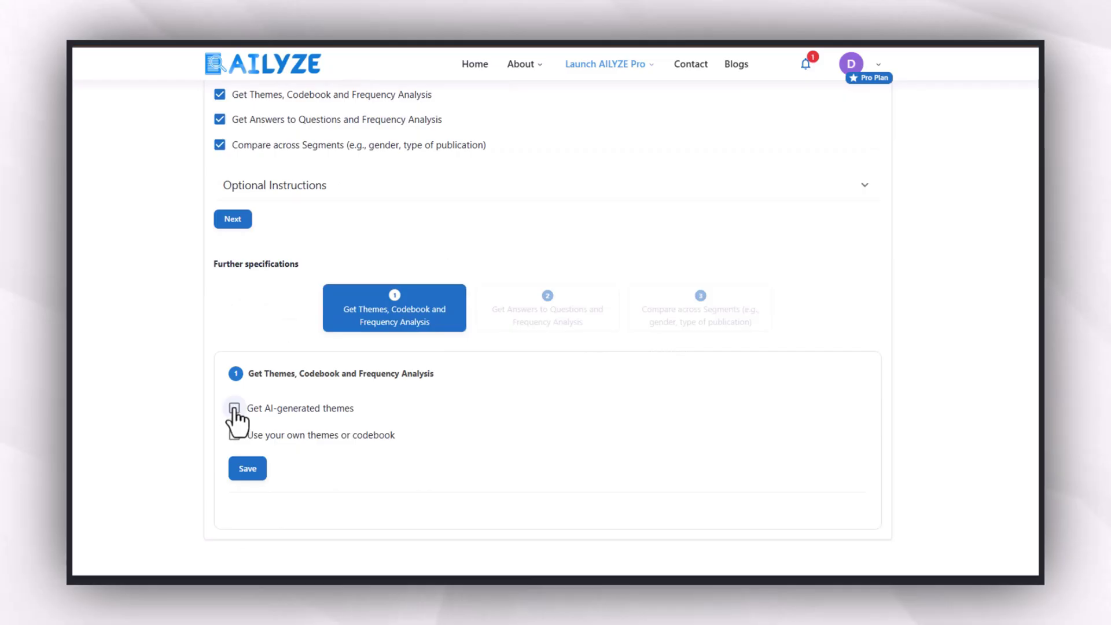
Have the AI generate the themes, save them, and advance to the questions step
{"action": "left_click", "coordinate": [235, 408]}
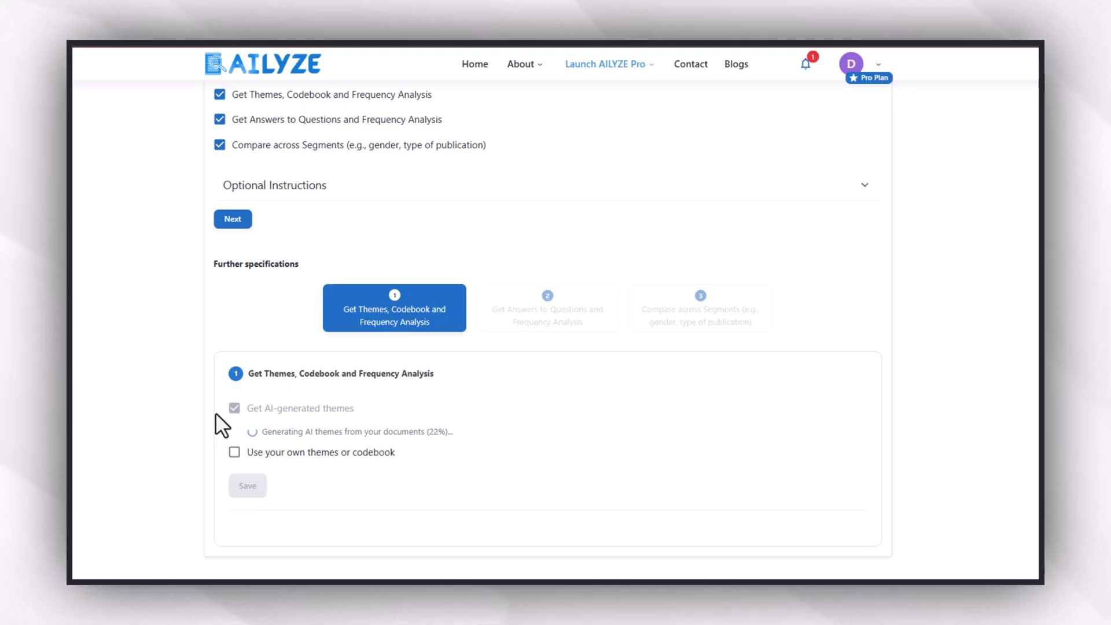
{"action": "scroll", "coordinate": [220, 413], "scroll_direction": "down", "scroll_amount": 3}
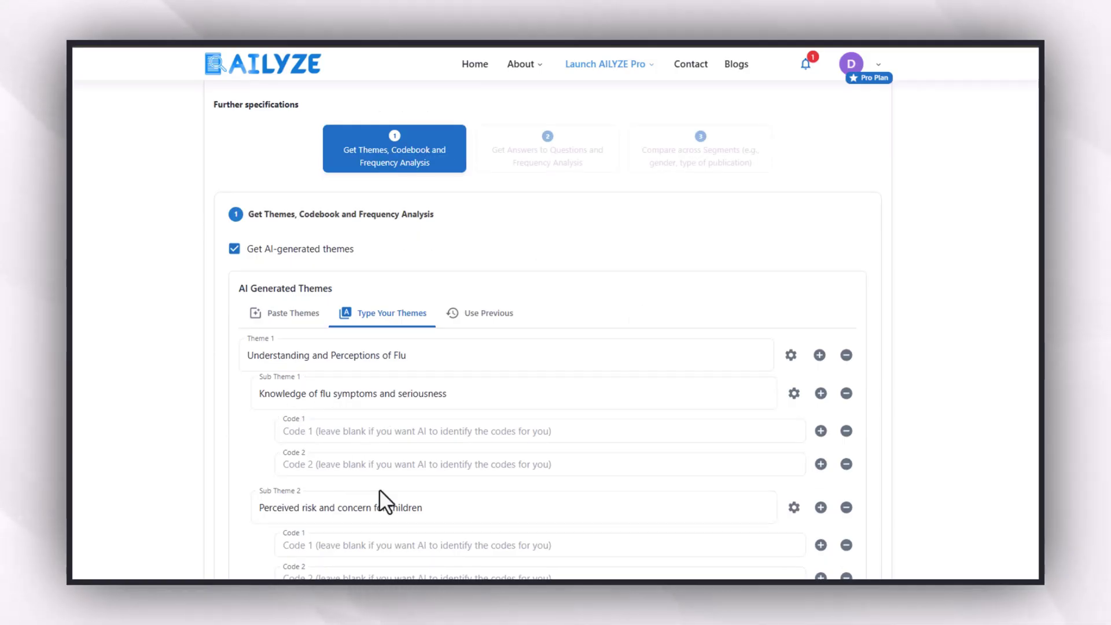
{"action": "scroll", "coordinate": [382, 498], "scroll_direction": "down", "scroll_amount": 3}
{"action": "scroll", "coordinate": [353, 455], "scroll_direction": "down", "scroll_amount": 3}
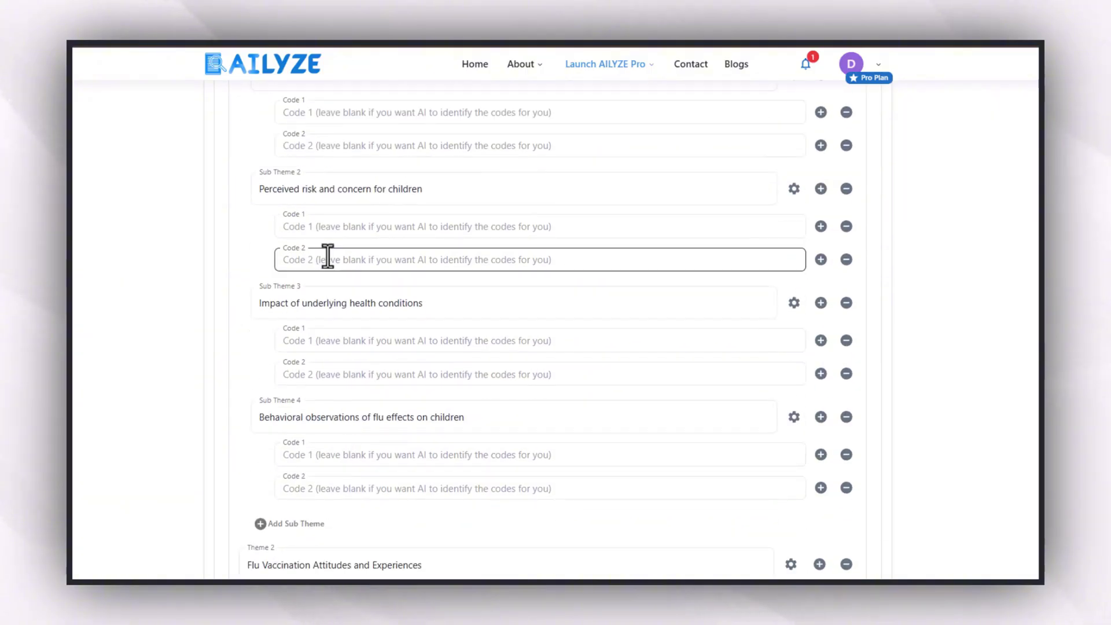
{"action": "scroll", "coordinate": [272, 451], "scroll_direction": "down", "scroll_amount": 12}
{"action": "left_click", "coordinate": [248, 515]}
{"action": "left_click", "coordinate": [271, 341]}
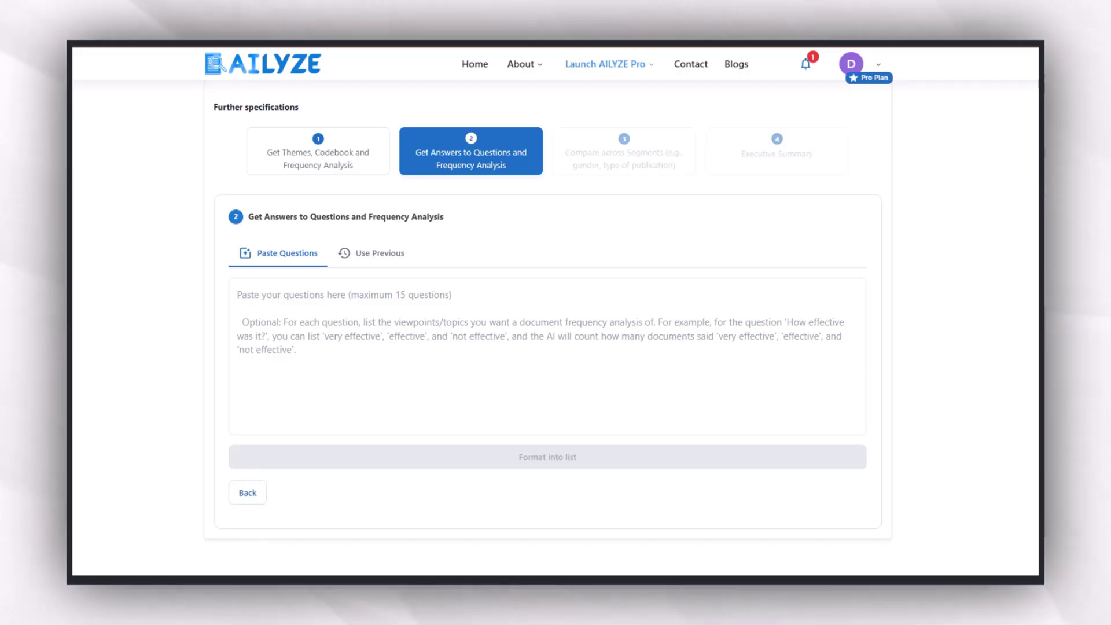
Paste the interview transcript as questions, remove its last line, format into 15 questions, and save
{"action": "left_click", "coordinate": [459, 299]}
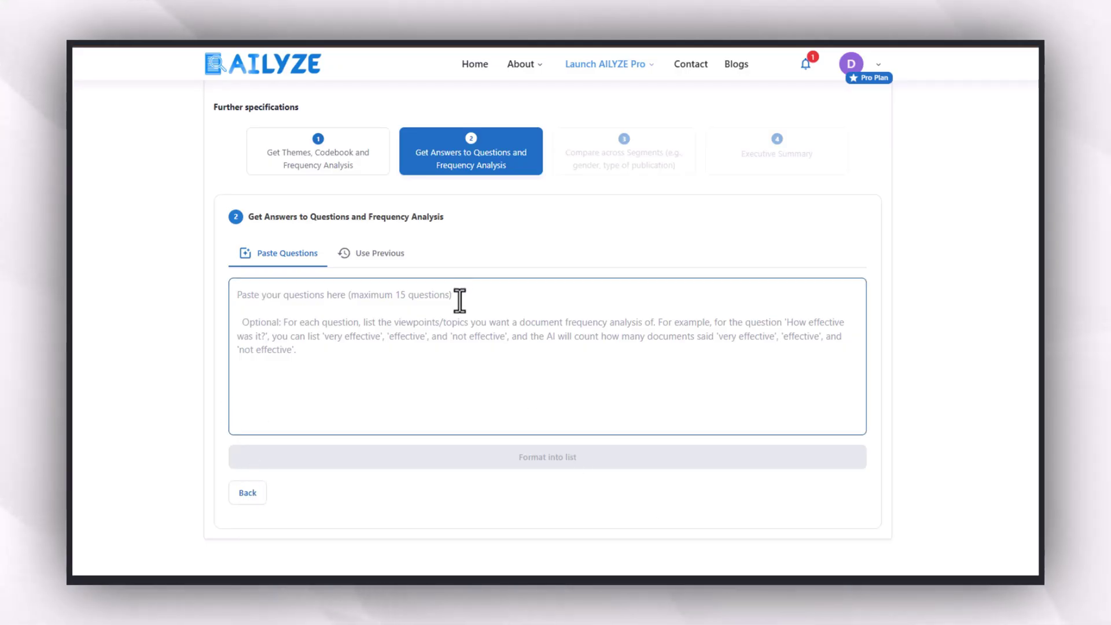
{"action": "key", "text": "ctrl+v"}
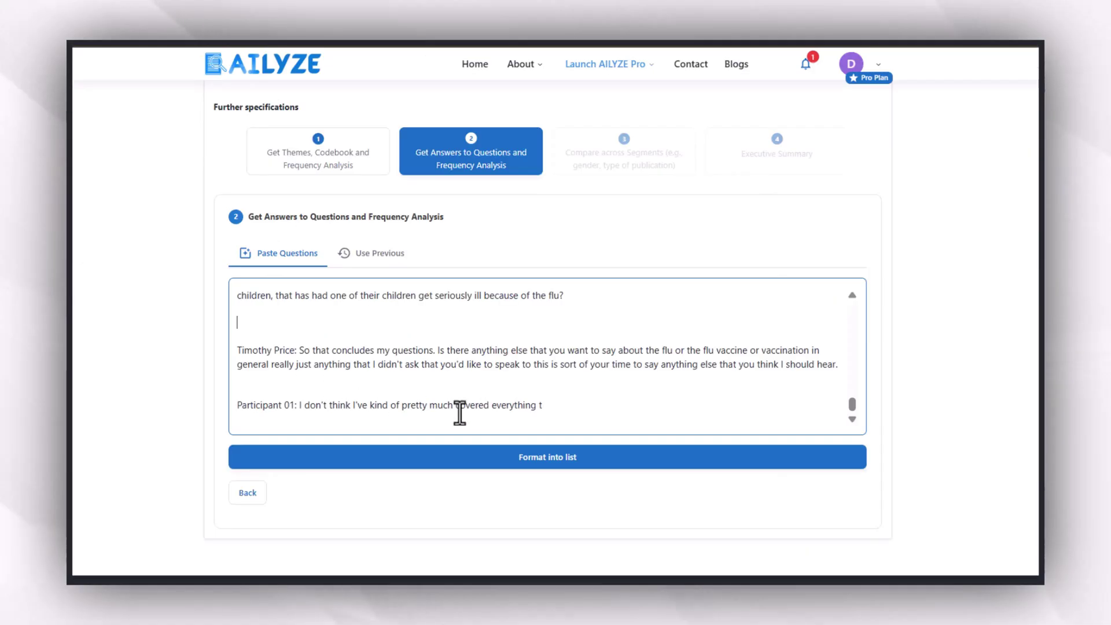
{"action": "left_click_drag", "start_coordinate": [539, 407], "coordinate": [243, 388]}
{"action": "key", "text": "BackSpace"}
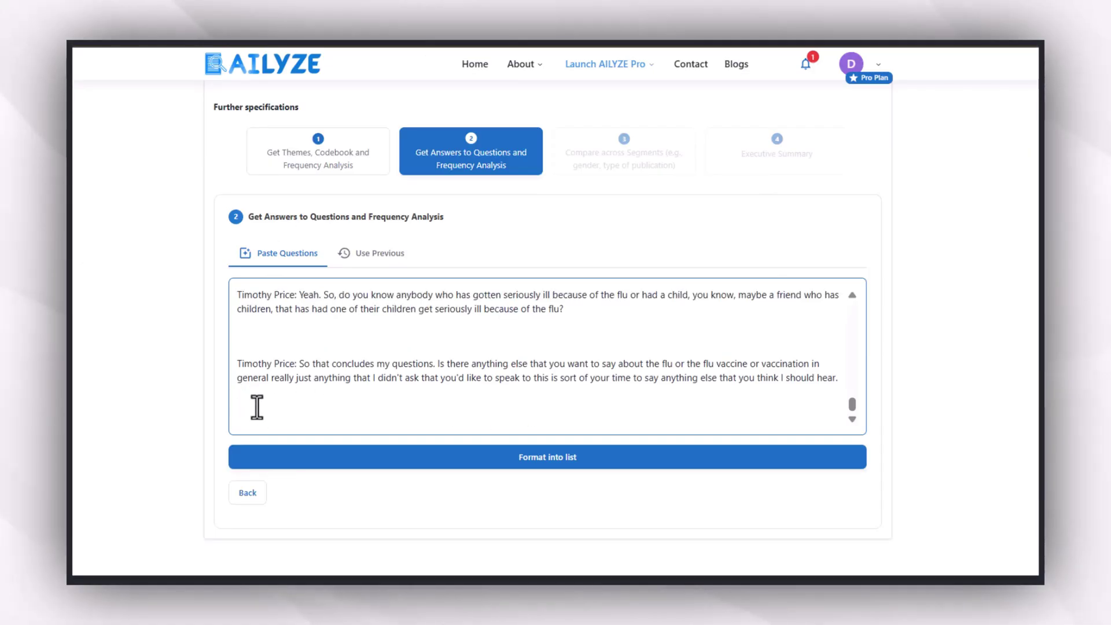
{"action": "left_click", "coordinate": [517, 460]}
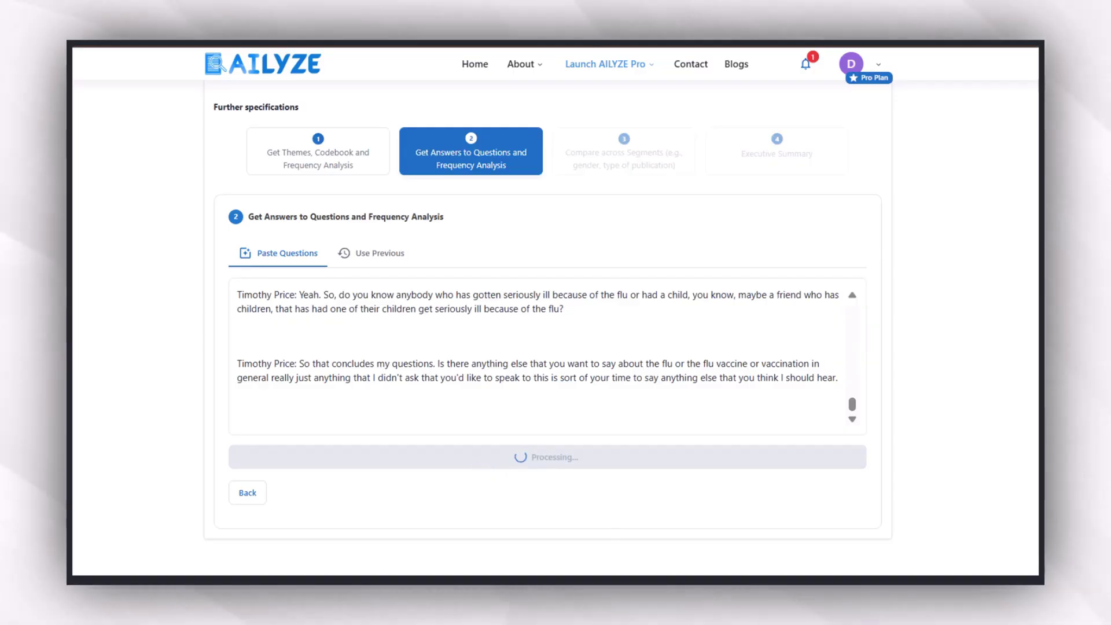
{"action": "scroll", "coordinate": [502, 425], "scroll_direction": "down", "scroll_amount": 4}
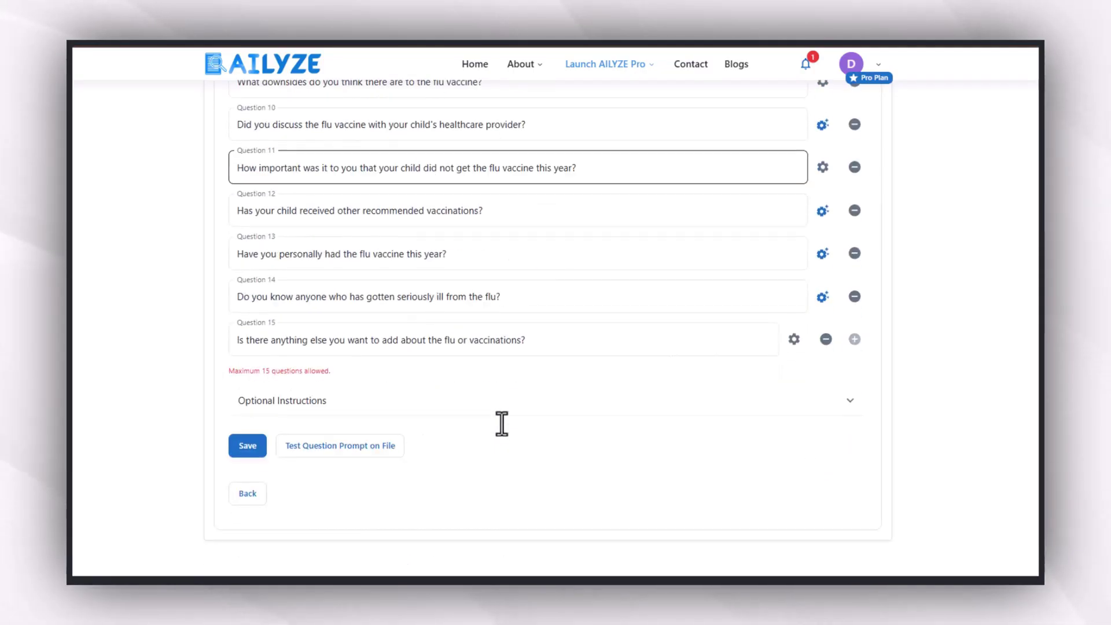
{"action": "left_click", "coordinate": [253, 454]}
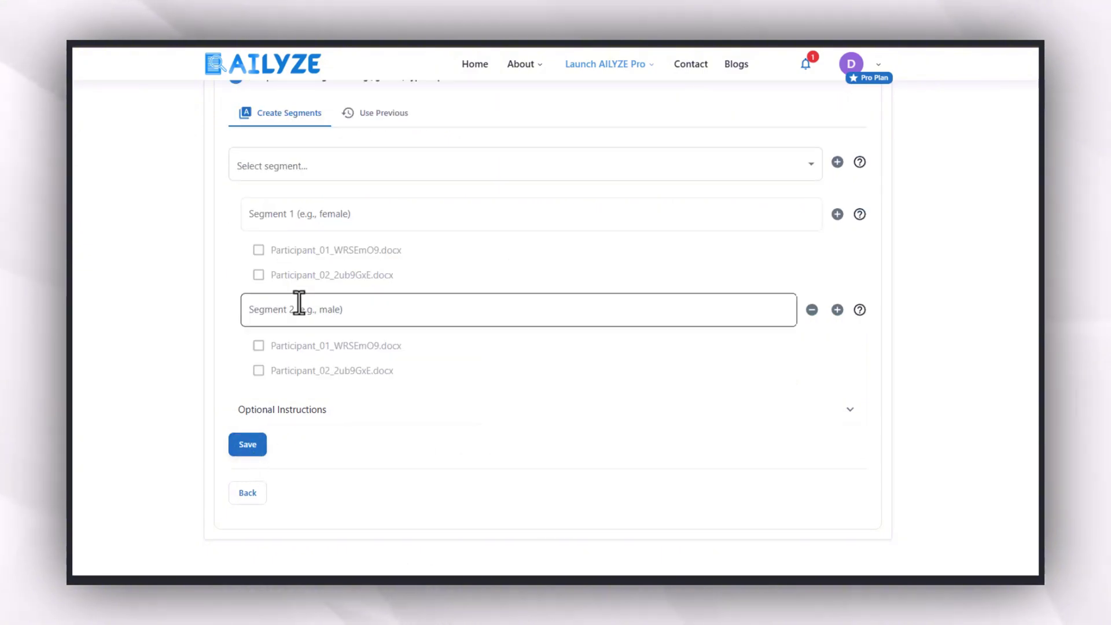
Choose Age Group and add a 'male' segment containing both participant transcripts
{"action": "scroll", "coordinate": [298, 226], "scroll_direction": "up", "scroll_amount": 2}
{"action": "left_click", "coordinate": [304, 245]}
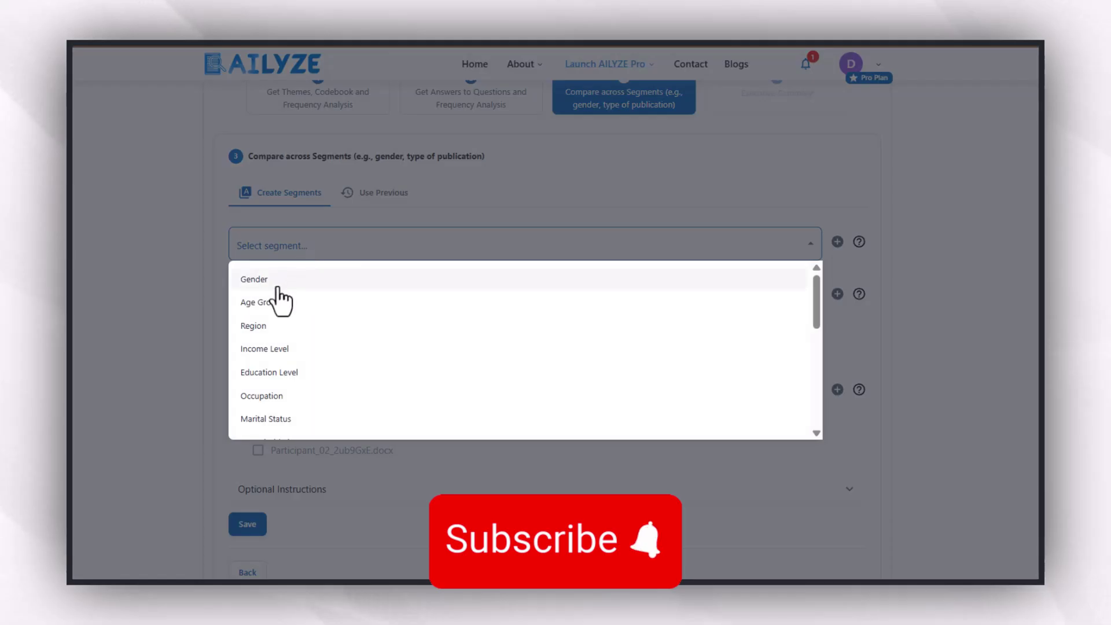
{"action": "scroll", "coordinate": [293, 417], "scroll_direction": "down", "scroll_amount": 2}
{"action": "scroll", "coordinate": [290, 409], "scroll_direction": "up", "scroll_amount": 2}
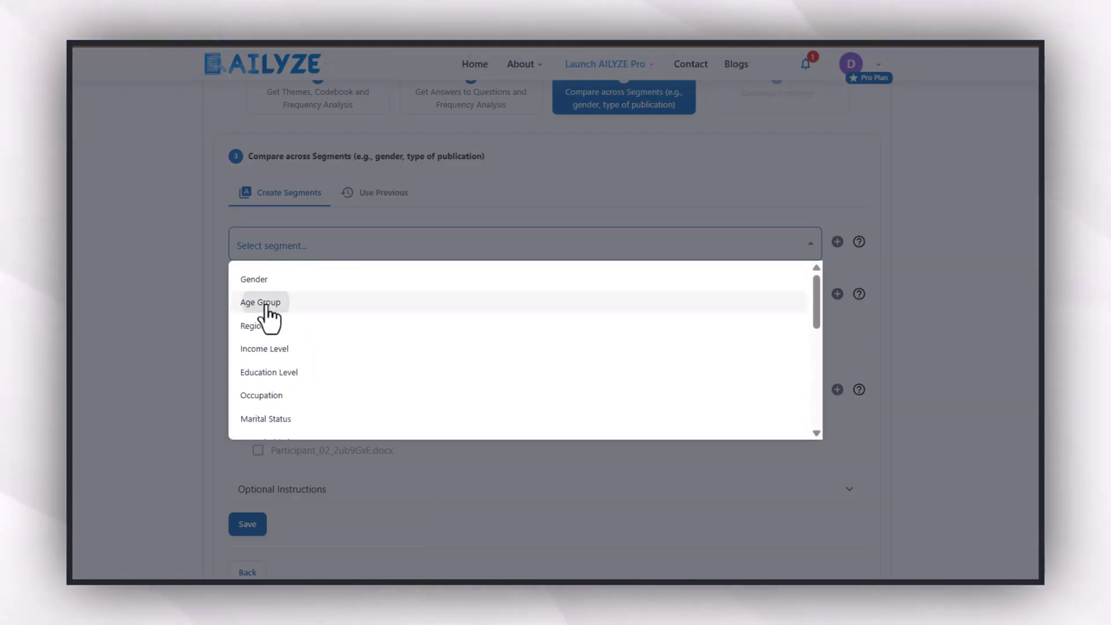
{"action": "left_click", "coordinate": [265, 304]}
{"action": "left_click", "coordinate": [278, 298]}
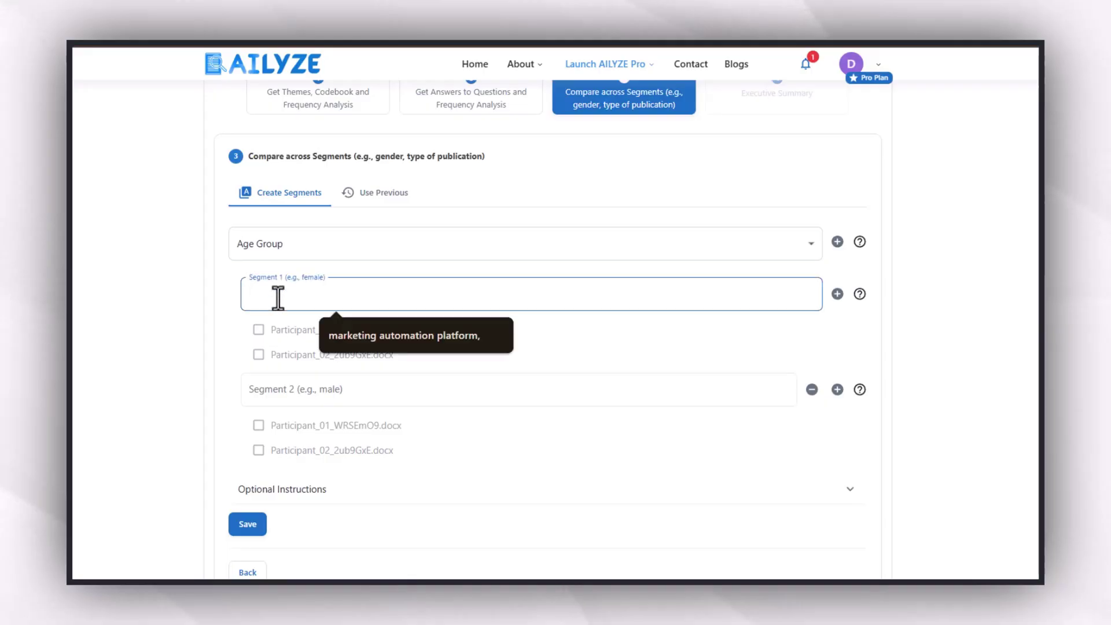
{"action": "type", "text": "male"}
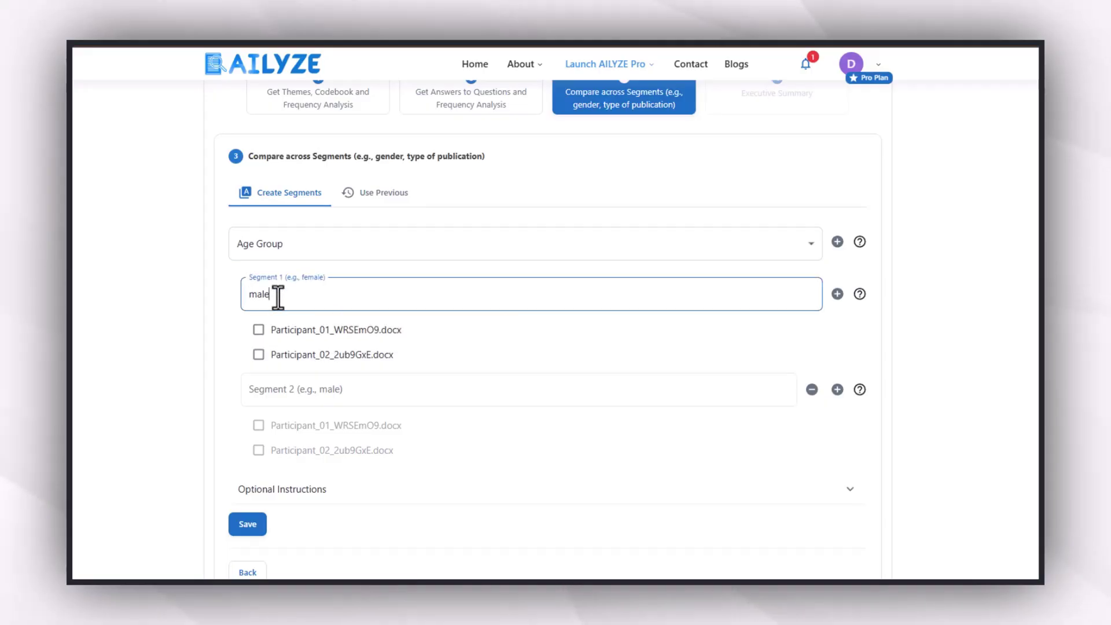
{"action": "left_click", "coordinate": [237, 354]}
{"action": "left_click", "coordinate": [258, 330]}
{"action": "left_click", "coordinate": [259, 355]}
Add a 'Female' segment with both transcripts, save, and pick the Thematic Analysis prompt category
{"action": "left_click", "coordinate": [283, 392]}
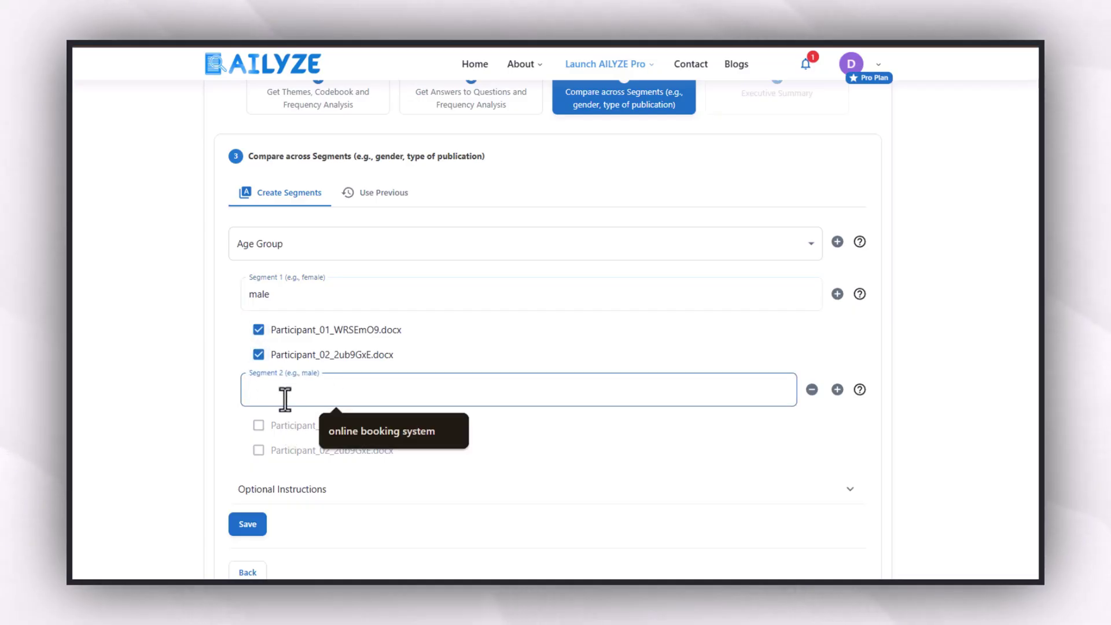
{"action": "type", "text": "Female"}
{"action": "left_click", "coordinate": [258, 425]}
{"action": "left_click", "coordinate": [259, 451]}
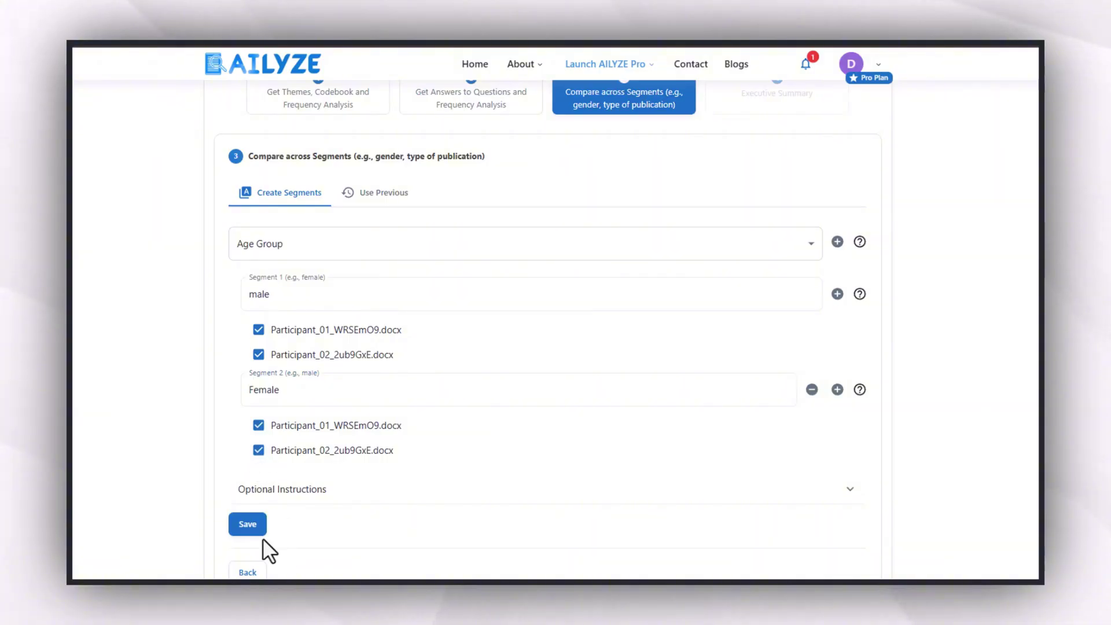
{"action": "left_click", "coordinate": [305, 492]}
{"action": "scroll", "coordinate": [305, 498], "scroll_direction": "down", "scroll_amount": 3}
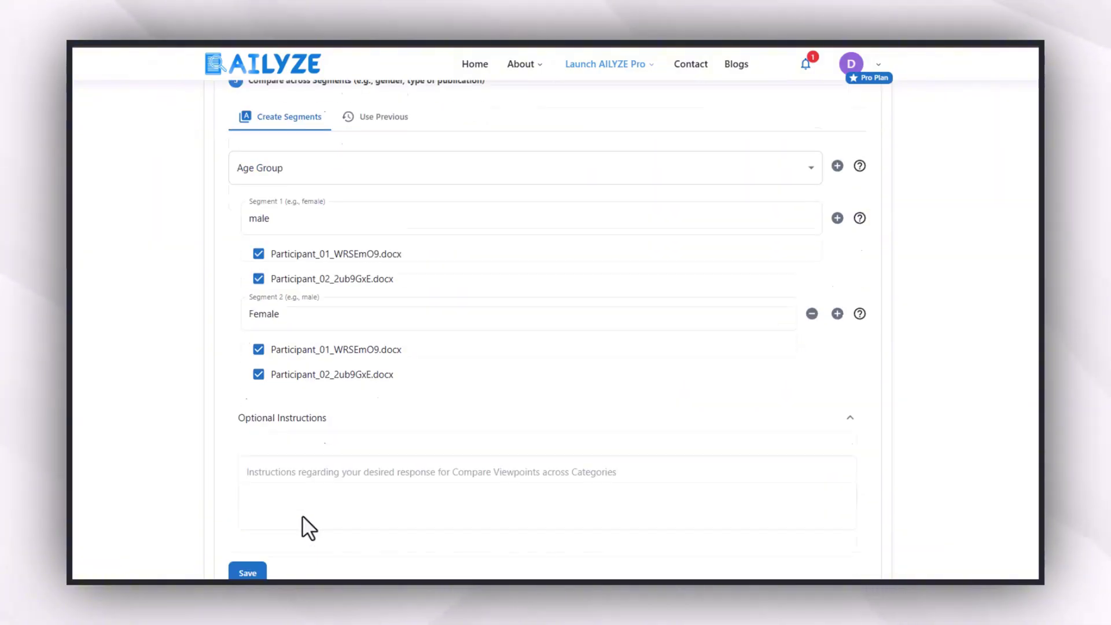
{"action": "left_click", "coordinate": [248, 489]}
{"action": "left_click", "coordinate": [514, 363]}
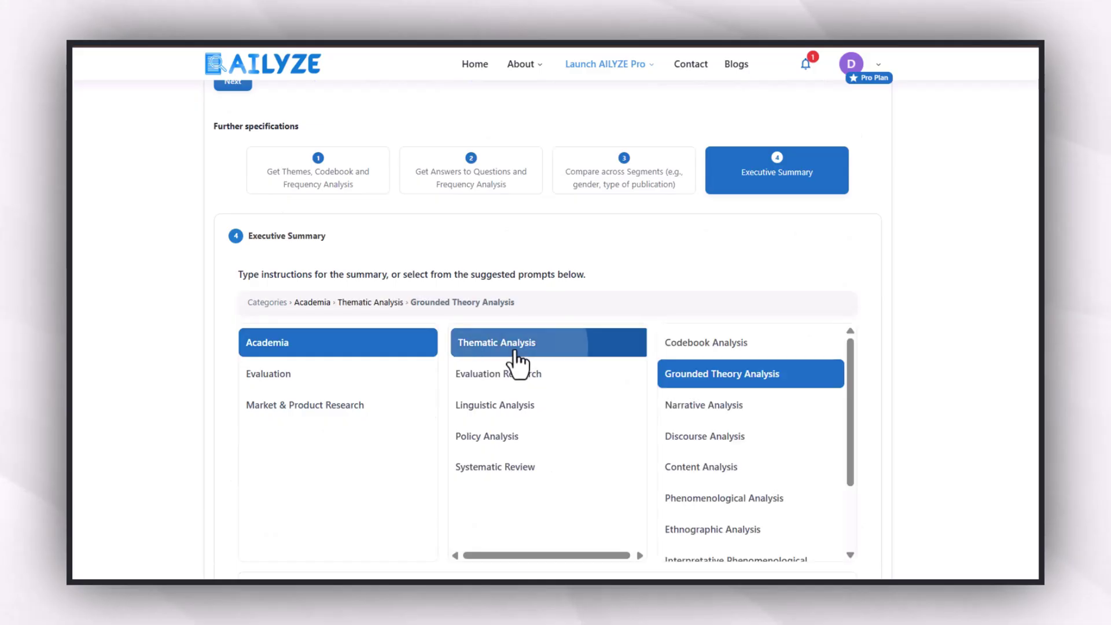
Submit the project with the Grounded Theory Analysis summary prompt and close the confirmation
{"action": "scroll", "coordinate": [519, 370], "scroll_direction": "down", "scroll_amount": 4}
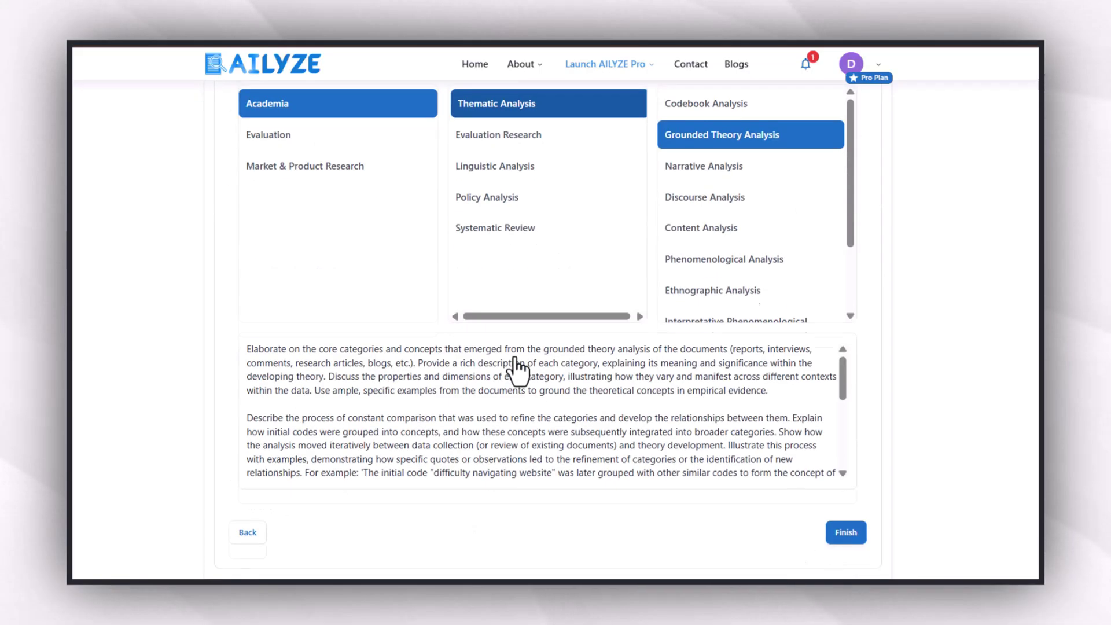
{"action": "left_click", "coordinate": [847, 534]}
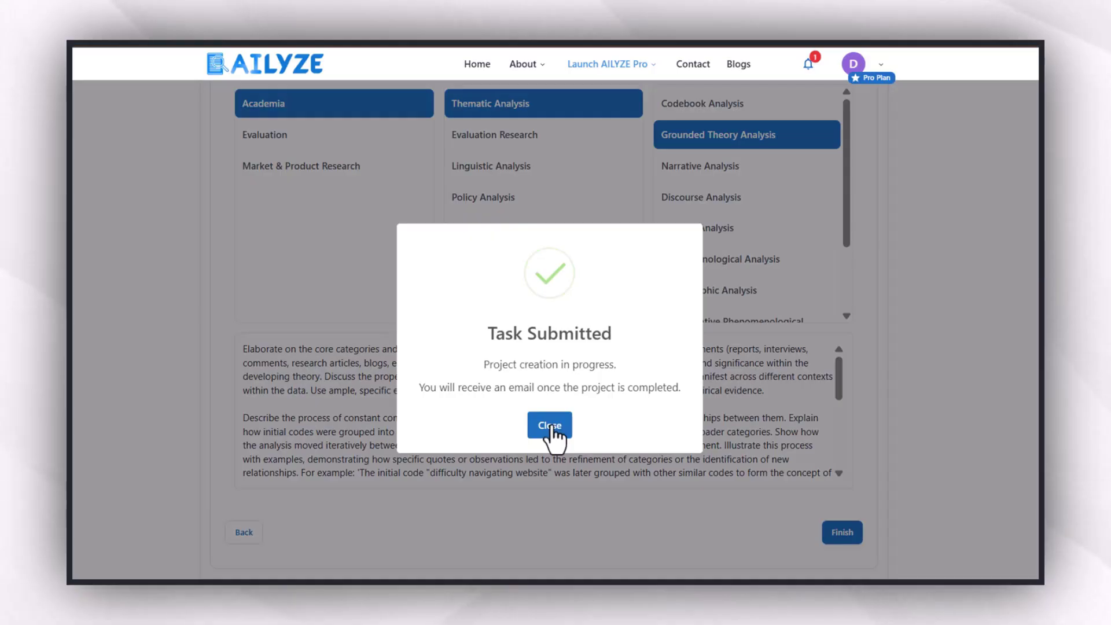
{"action": "left_click", "coordinate": [551, 427]}
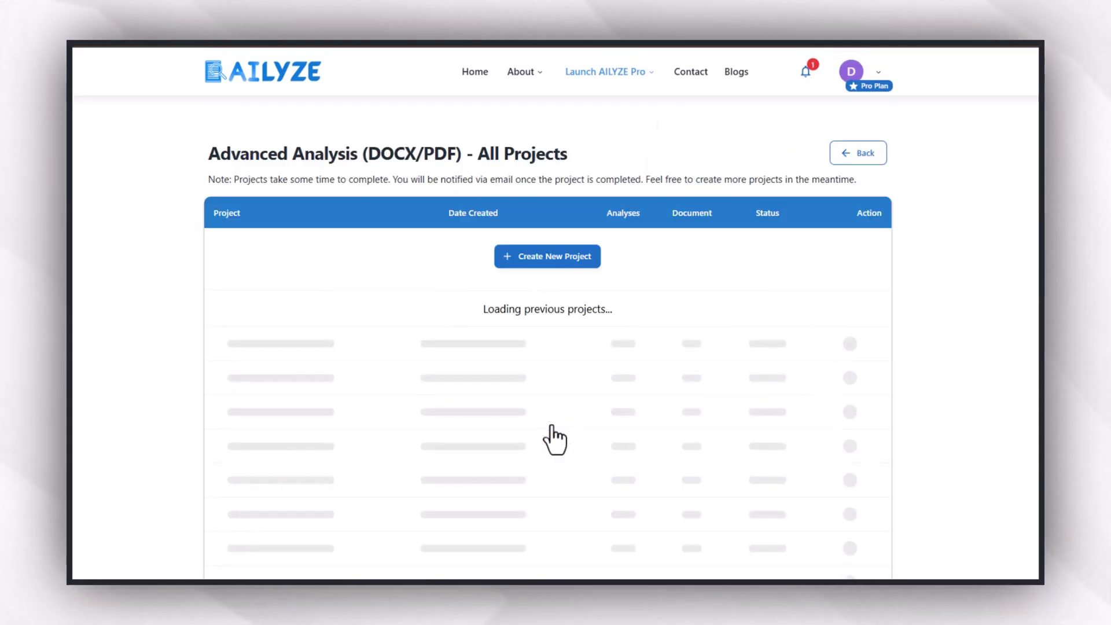
Open the completed Parental Perceptions And Decision-Making On Childhood Influenza And Vaccination report at its summary
{"action": "scroll", "coordinate": [383, 311], "scroll_direction": "down", "scroll_amount": 1}
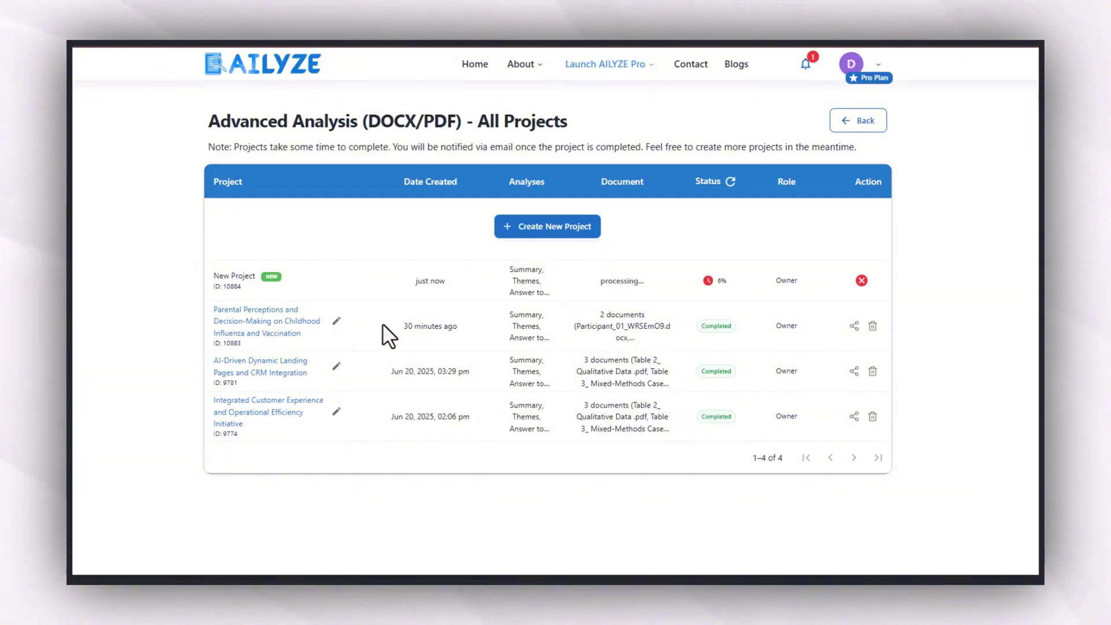
{"action": "left_click", "coordinate": [258, 319]}
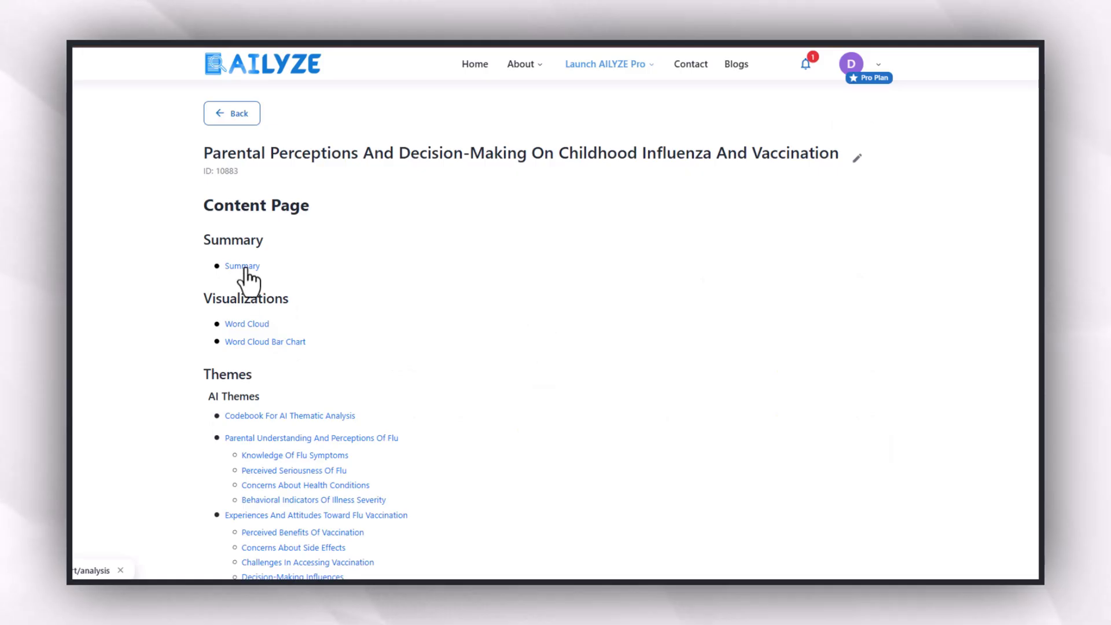
{"action": "left_click", "coordinate": [242, 265]}
{"action": "scroll", "coordinate": [338, 264], "scroll_direction": "down", "scroll_amount": 5}
{"action": "scroll", "coordinate": [301, 324], "scroll_direction": "down", "scroll_amount": 10}
Expand the codebook's Parental Understanding codes on flu symptoms and perceived seriousness with their quotes
{"action": "left_click", "coordinate": [308, 339]}
{"action": "left_click", "coordinate": [307, 387]}
{"action": "left_click", "coordinate": [307, 387]}
{"action": "scroll", "coordinate": [301, 347], "scroll_direction": "down", "scroll_amount": 3}
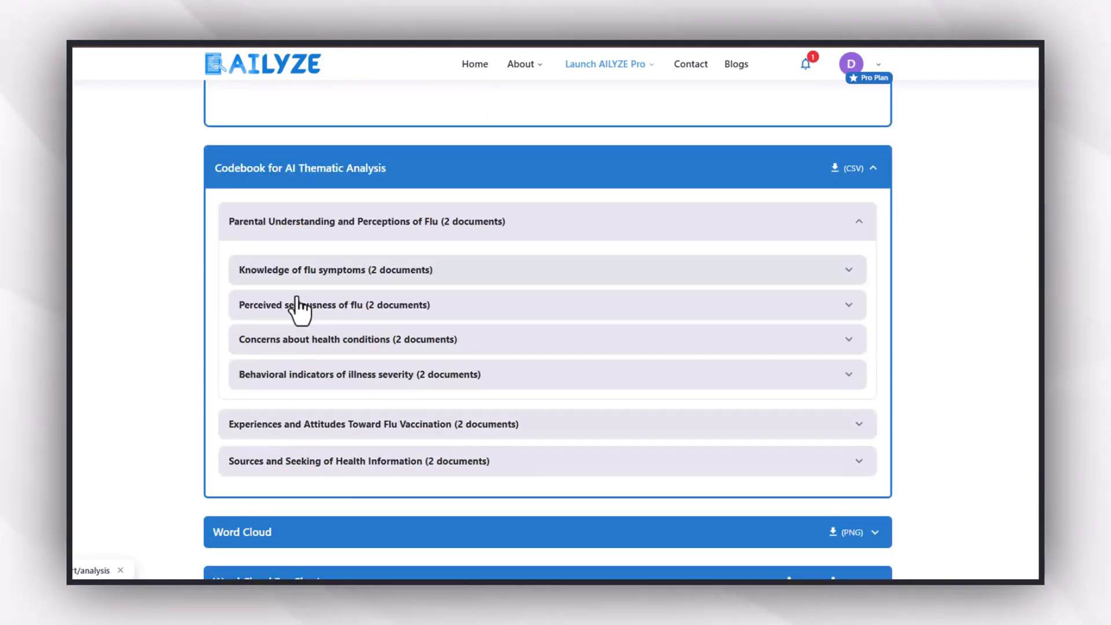
{"action": "left_click", "coordinate": [336, 274]}
{"action": "left_click", "coordinate": [342, 426]}
{"action": "left_click", "coordinate": [371, 514]}
{"action": "scroll", "coordinate": [384, 514], "scroll_direction": "down", "scroll_amount": 3}
{"action": "left_click", "coordinate": [387, 365]}
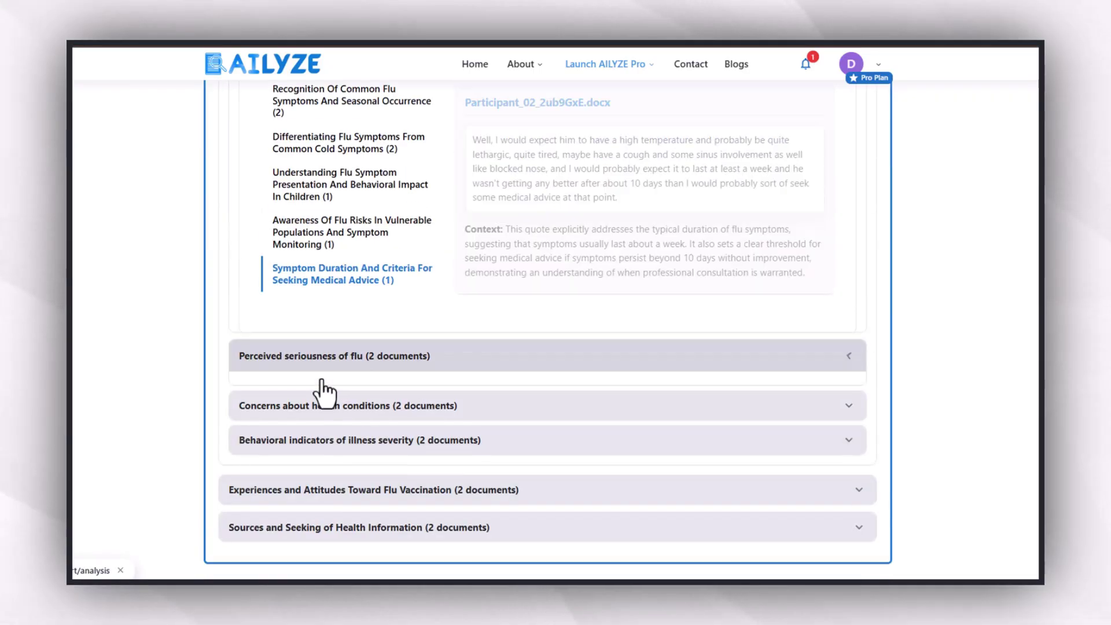
{"action": "left_click", "coordinate": [346, 212]}
{"action": "left_click", "coordinate": [347, 320]}
{"action": "scroll", "coordinate": [330, 459], "scroll_direction": "down", "scroll_amount": 8}
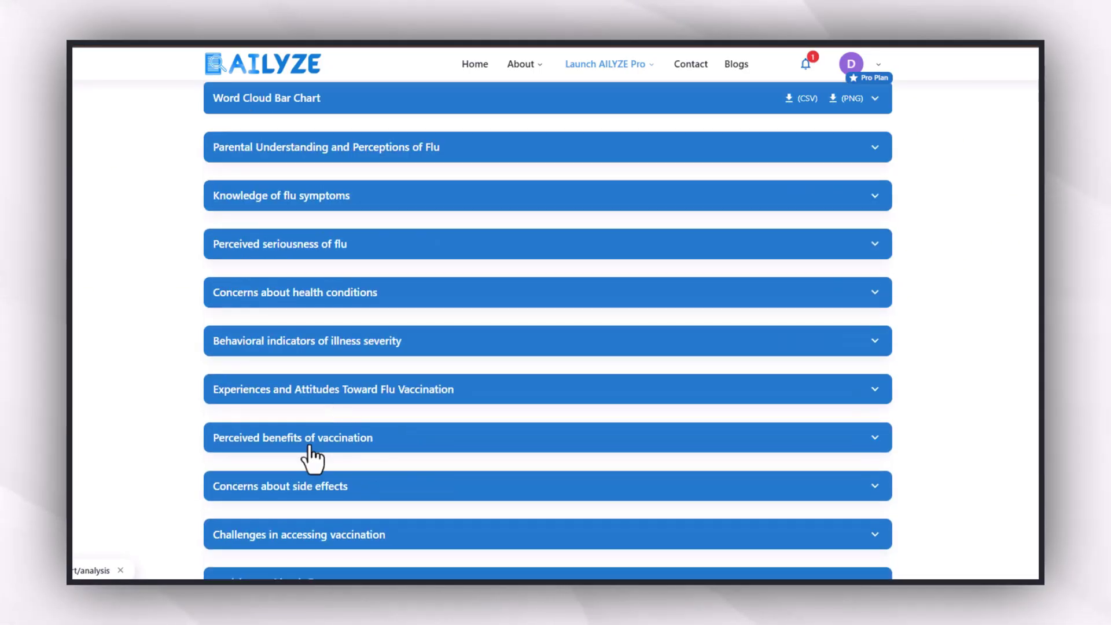
Expand and read the Perceived seriousness of flu and Use of online resources analyses
{"action": "left_click", "coordinate": [272, 252]}
{"action": "scroll", "coordinate": [269, 301], "scroll_direction": "down", "scroll_amount": 15}
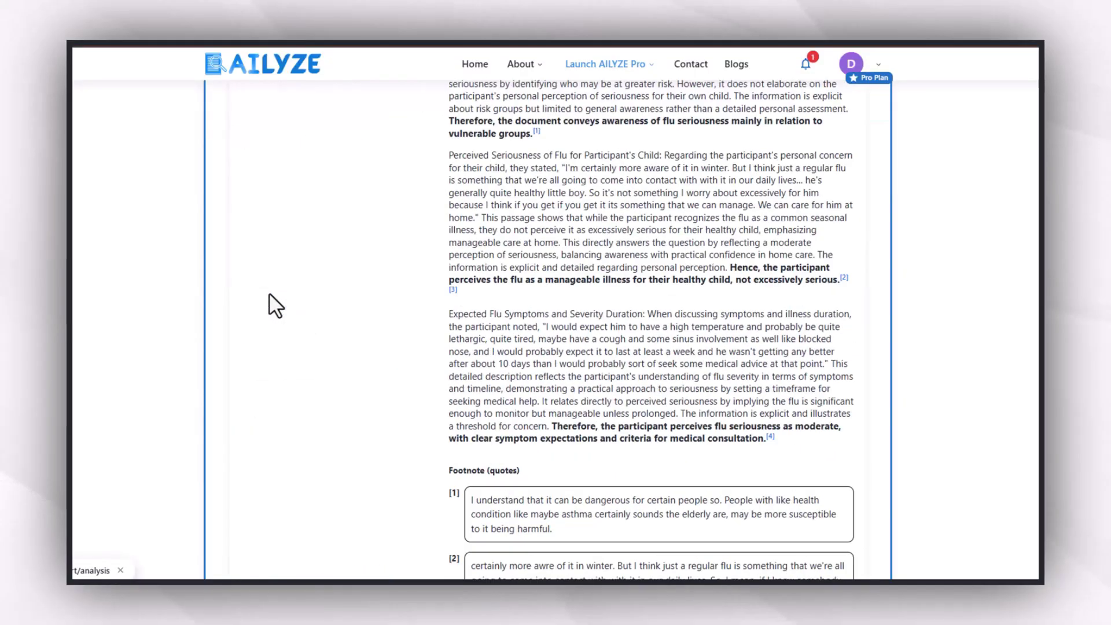
{"action": "scroll", "coordinate": [272, 298], "scroll_direction": "down", "scroll_amount": 10}
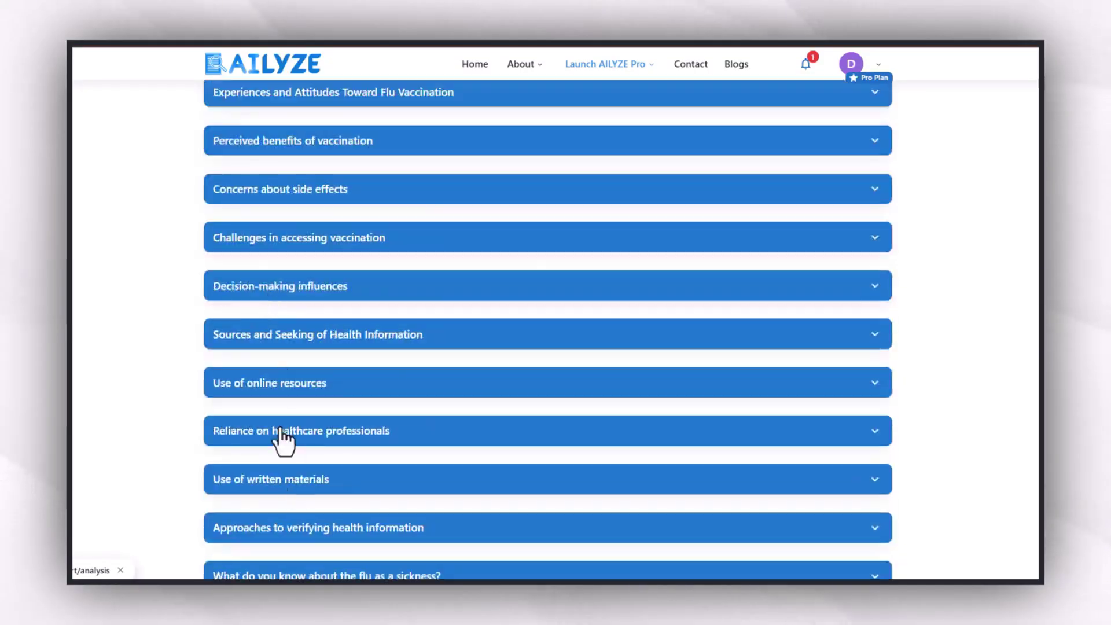
{"action": "left_click", "coordinate": [280, 383]}
{"action": "scroll", "coordinate": [281, 387], "scroll_direction": "down", "scroll_amount": 8}
{"action": "scroll", "coordinate": [279, 377], "scroll_direction": "down", "scroll_amount": 10}
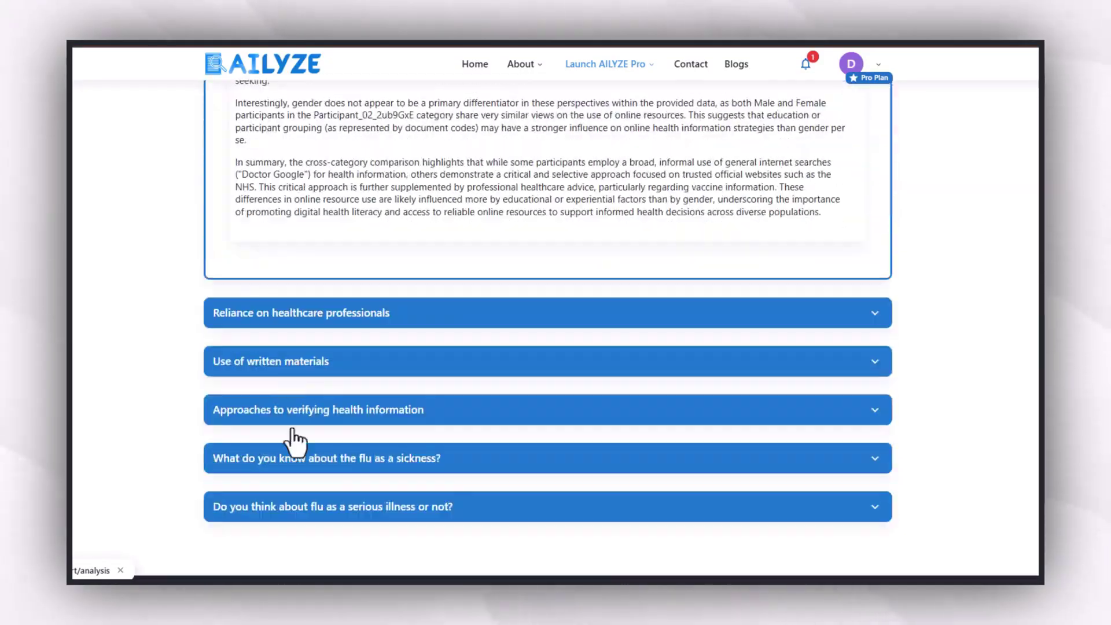